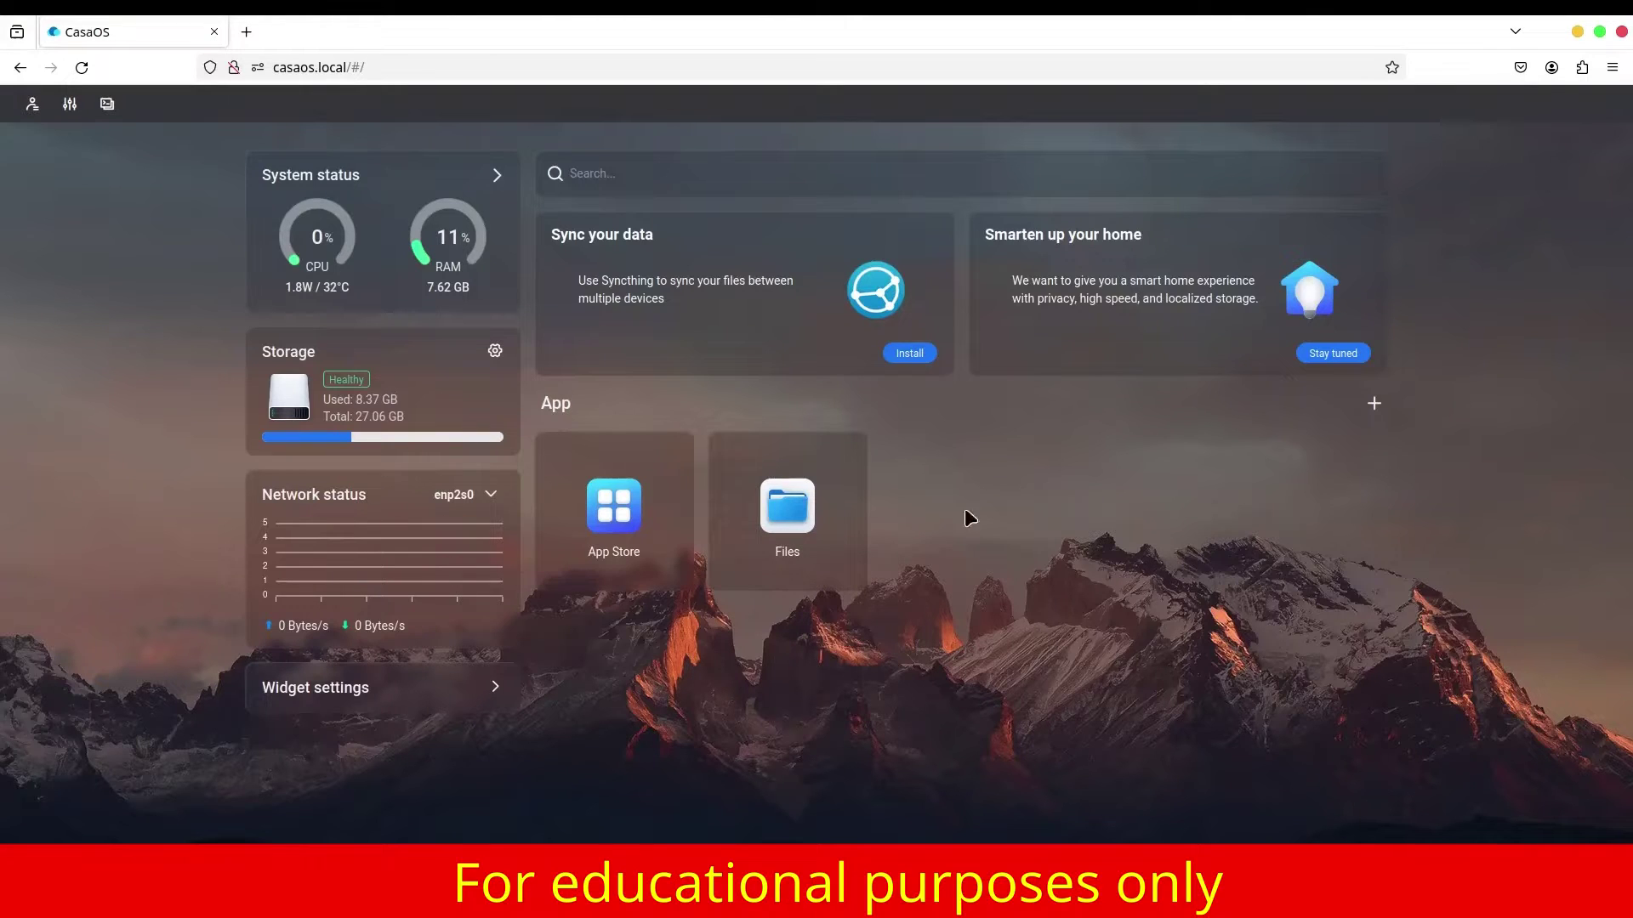
Open the CasaOS App Store from the dashboard.
left_click(632, 510)
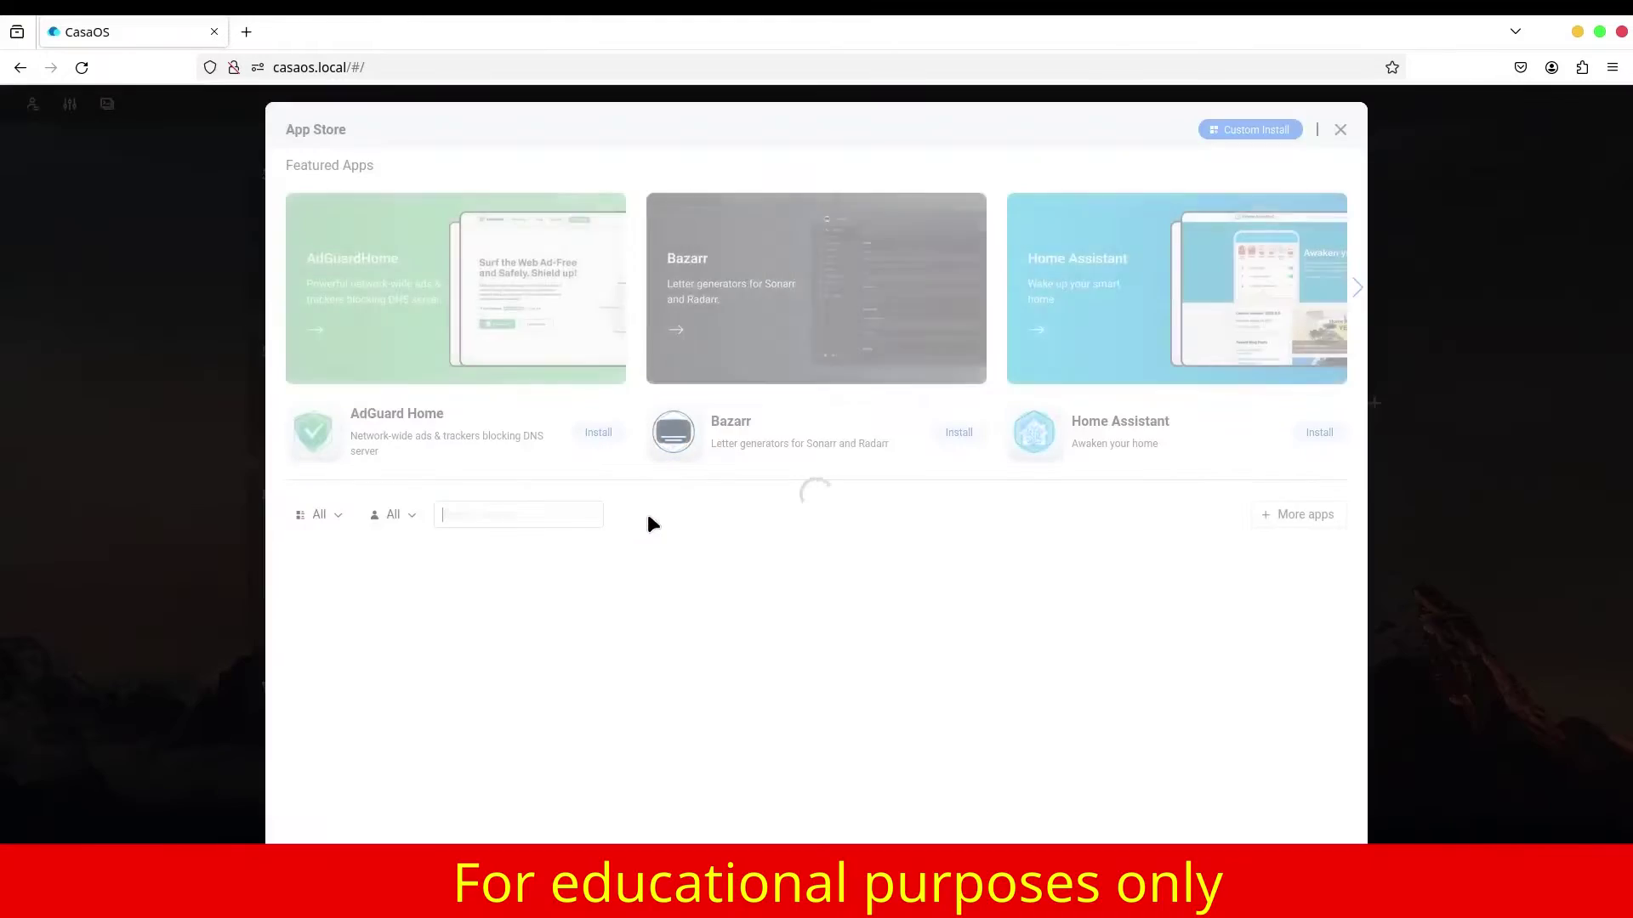
Find Pi-hole in the App Store and install it, continuing past the Tips dialog.
scroll(672, 553, "down", 6)
scroll(659, 534, "down", 11)
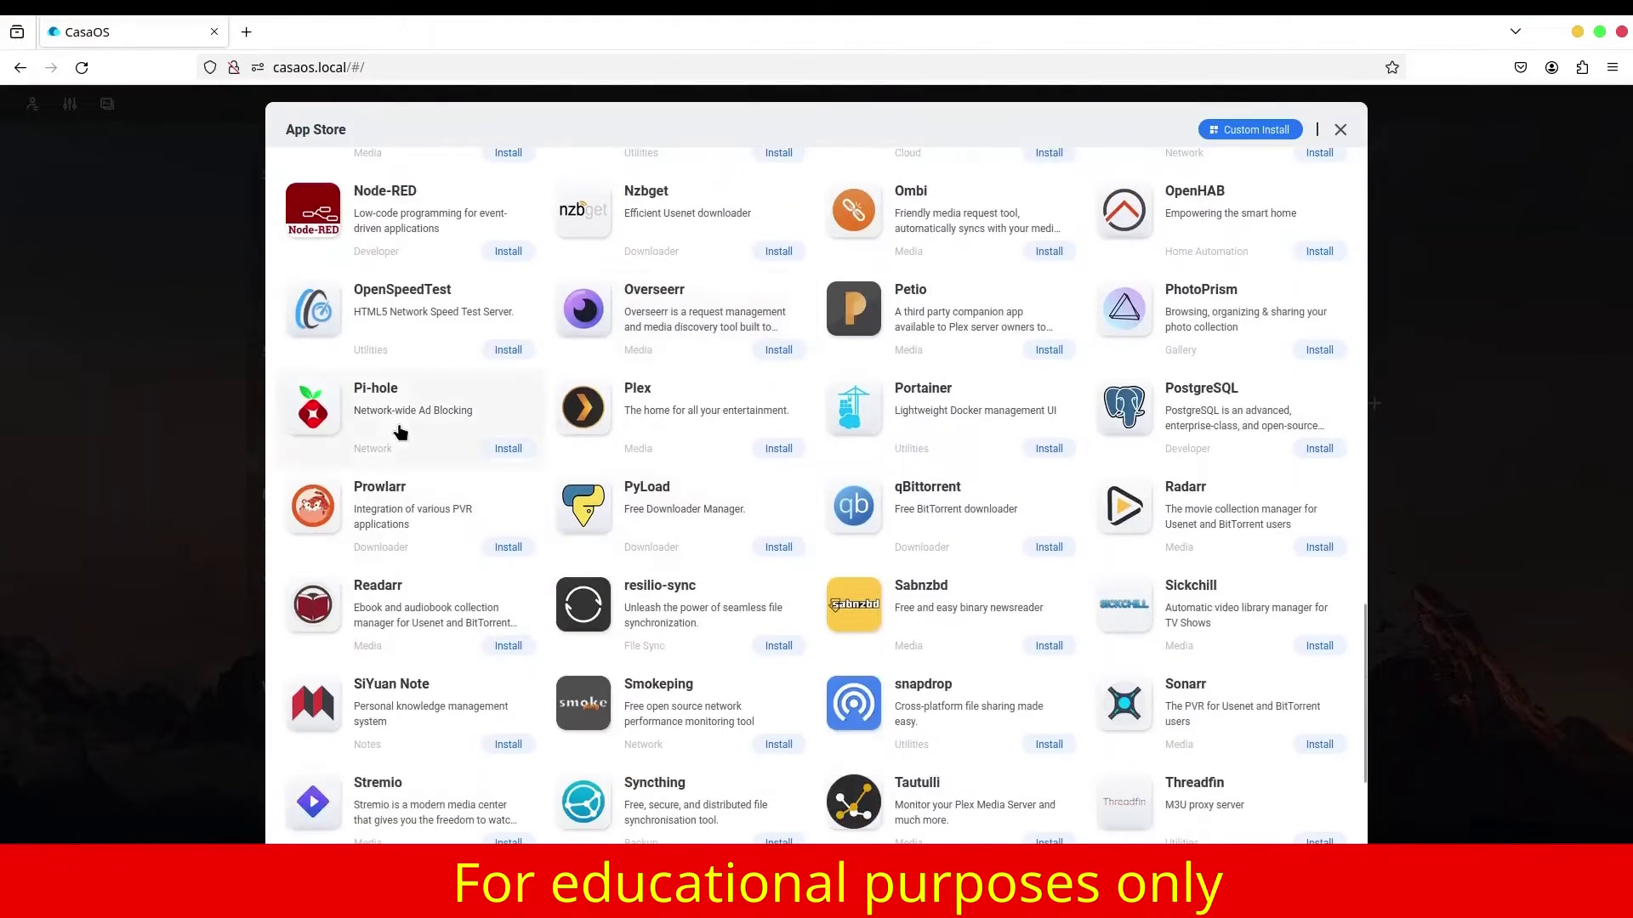
left_click(507, 448)
left_click(938, 570)
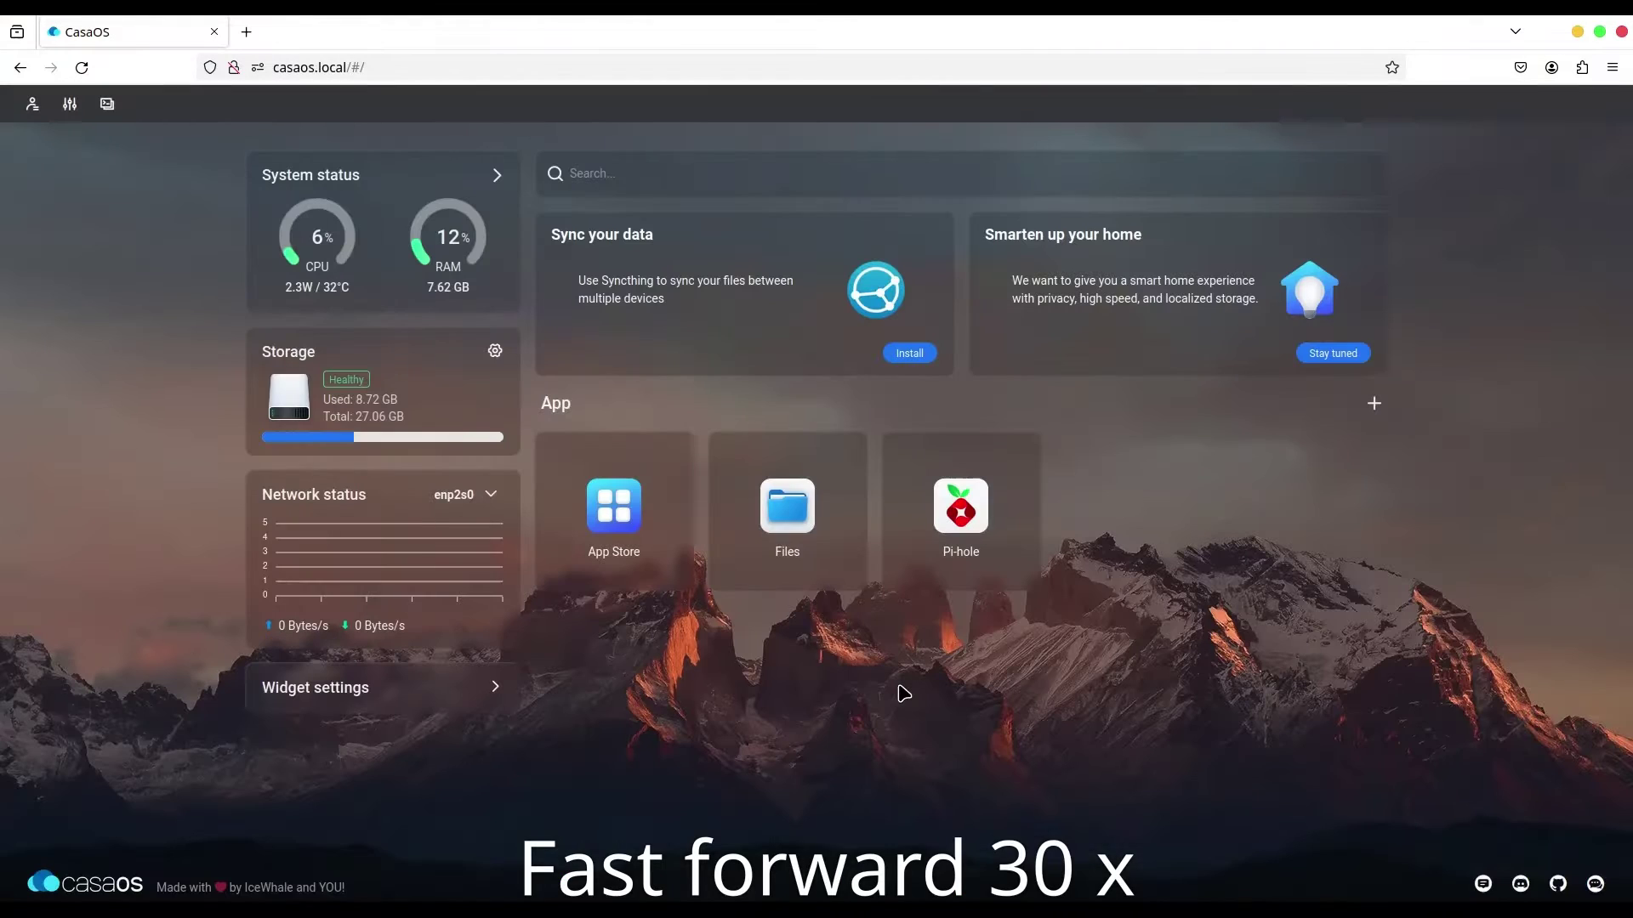
mouse_move(1021, 467)
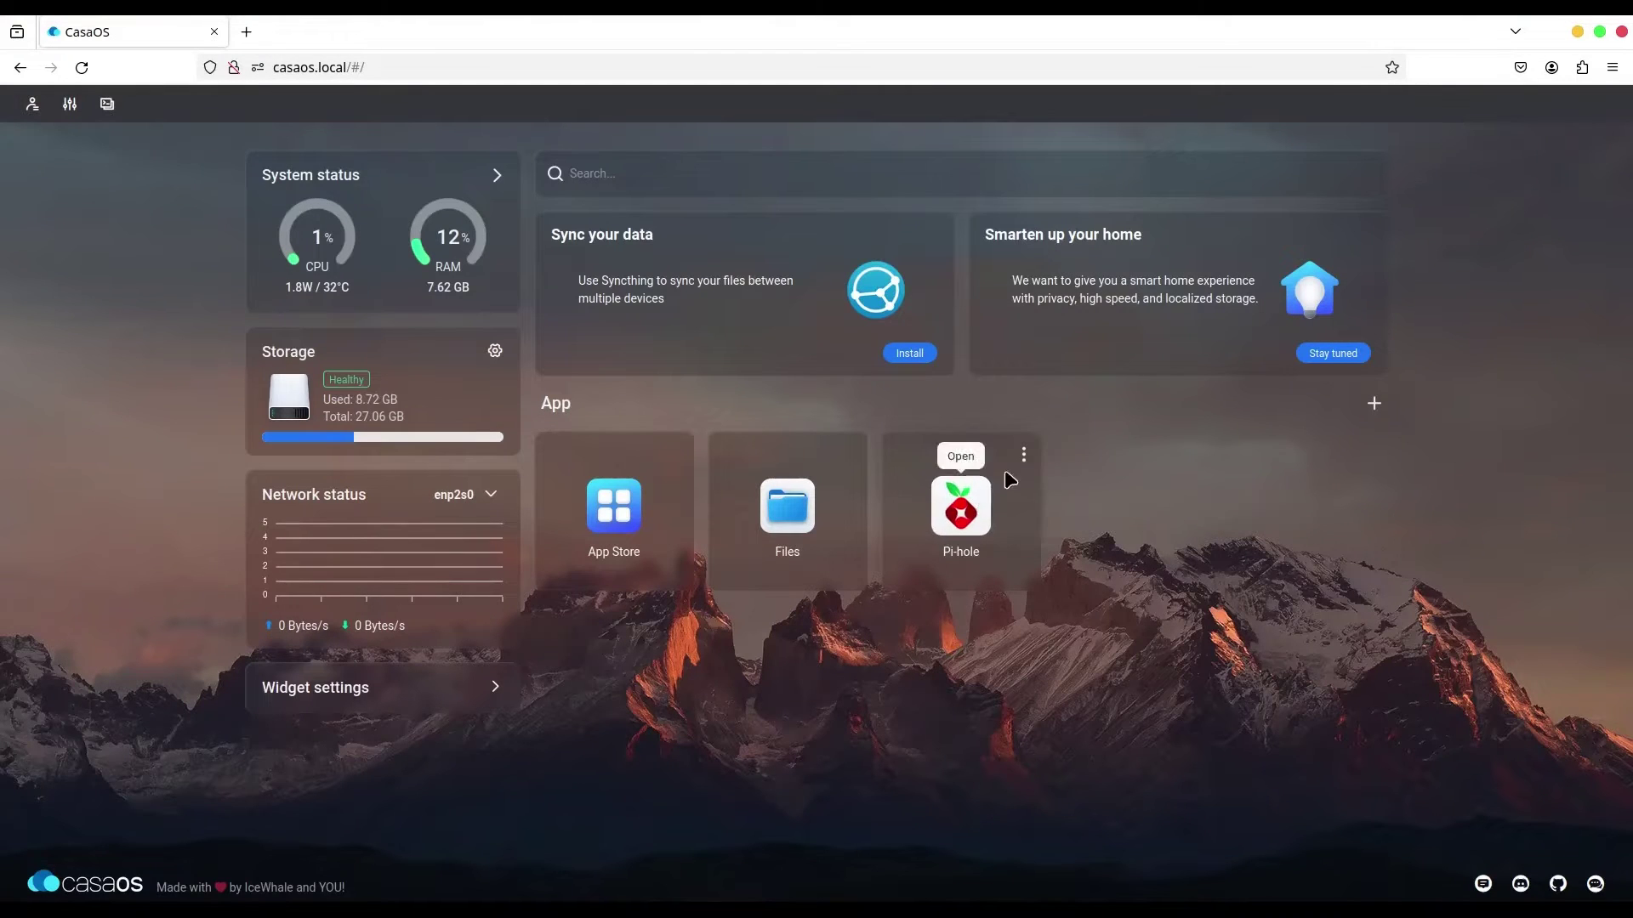
left_click(1023, 457)
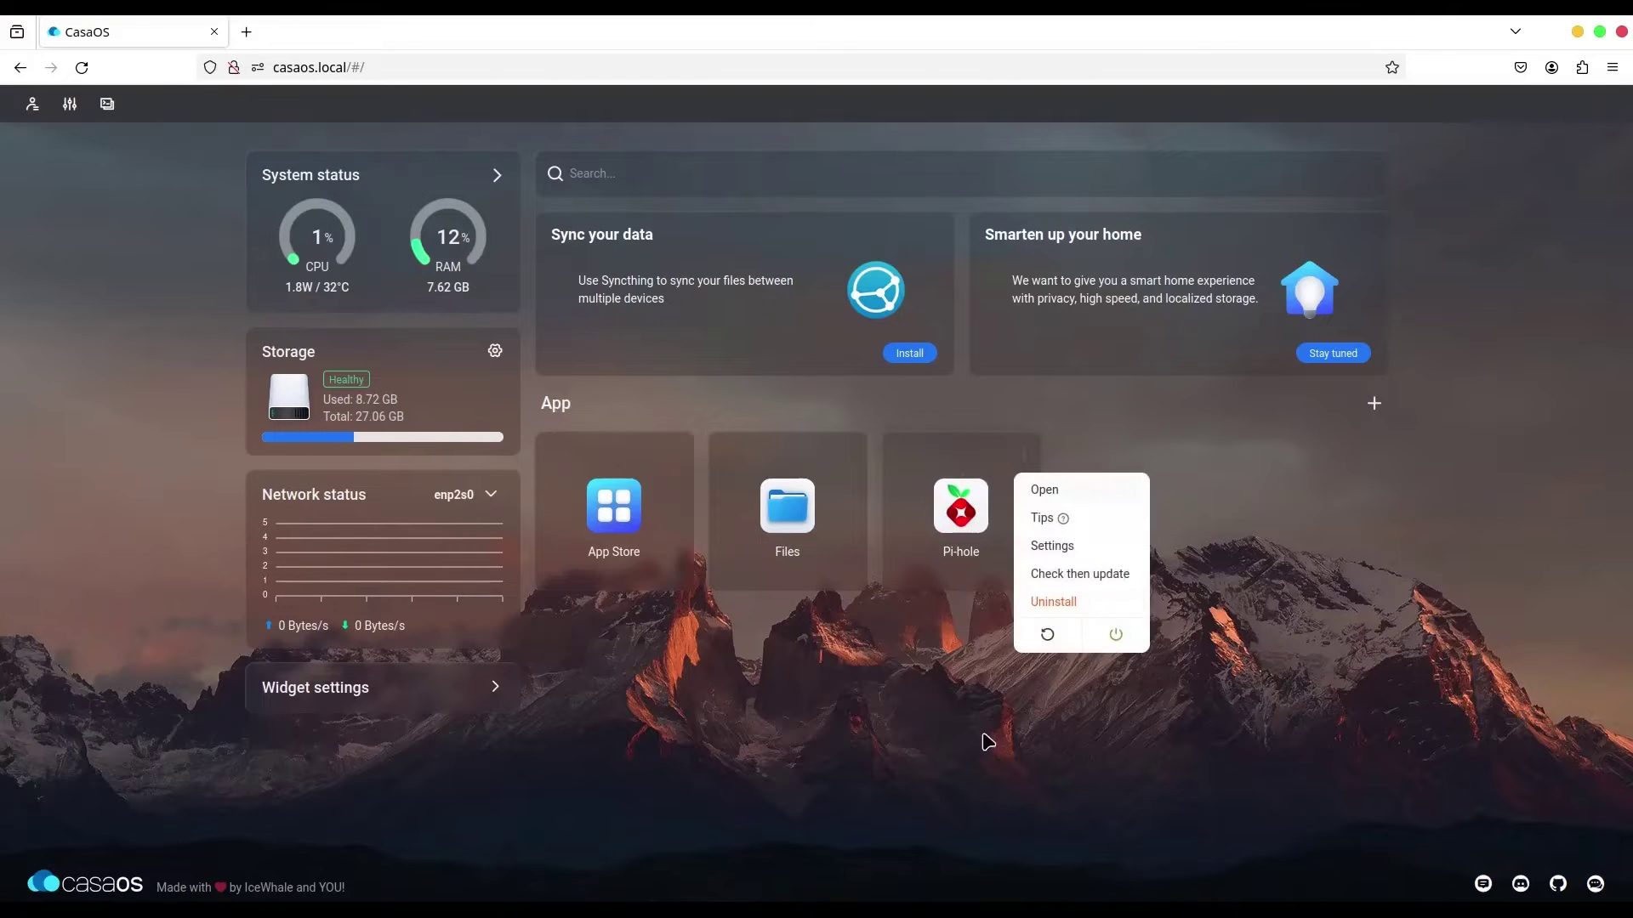
left_click(1069, 628)
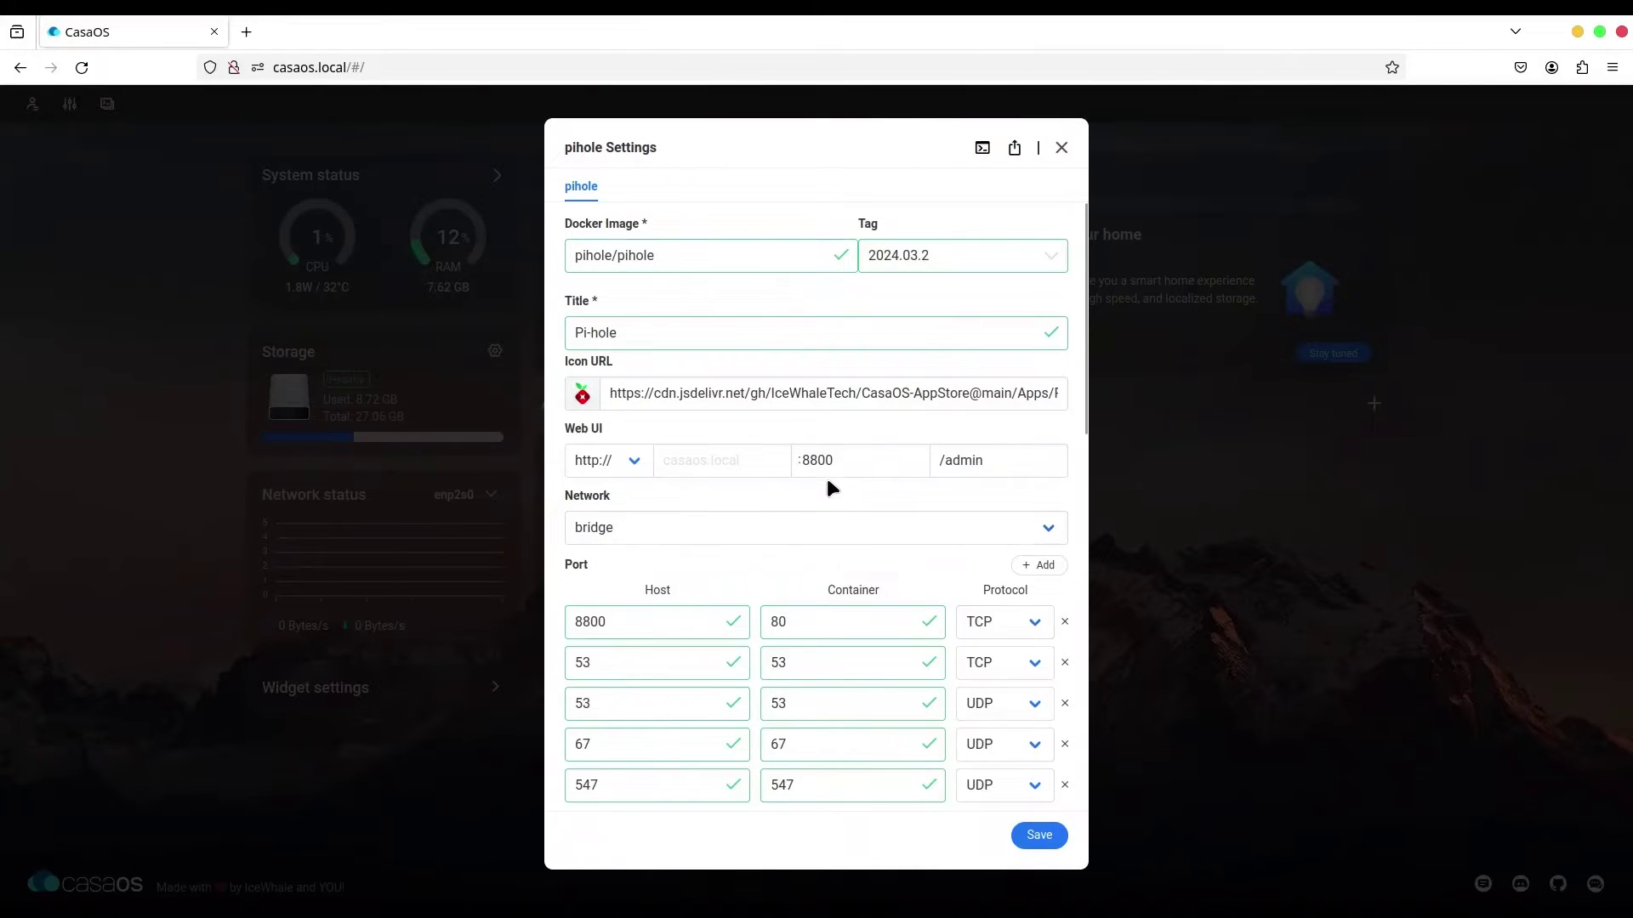
scroll(965, 500, "down", 4)
scroll(981, 477, "down", 5)
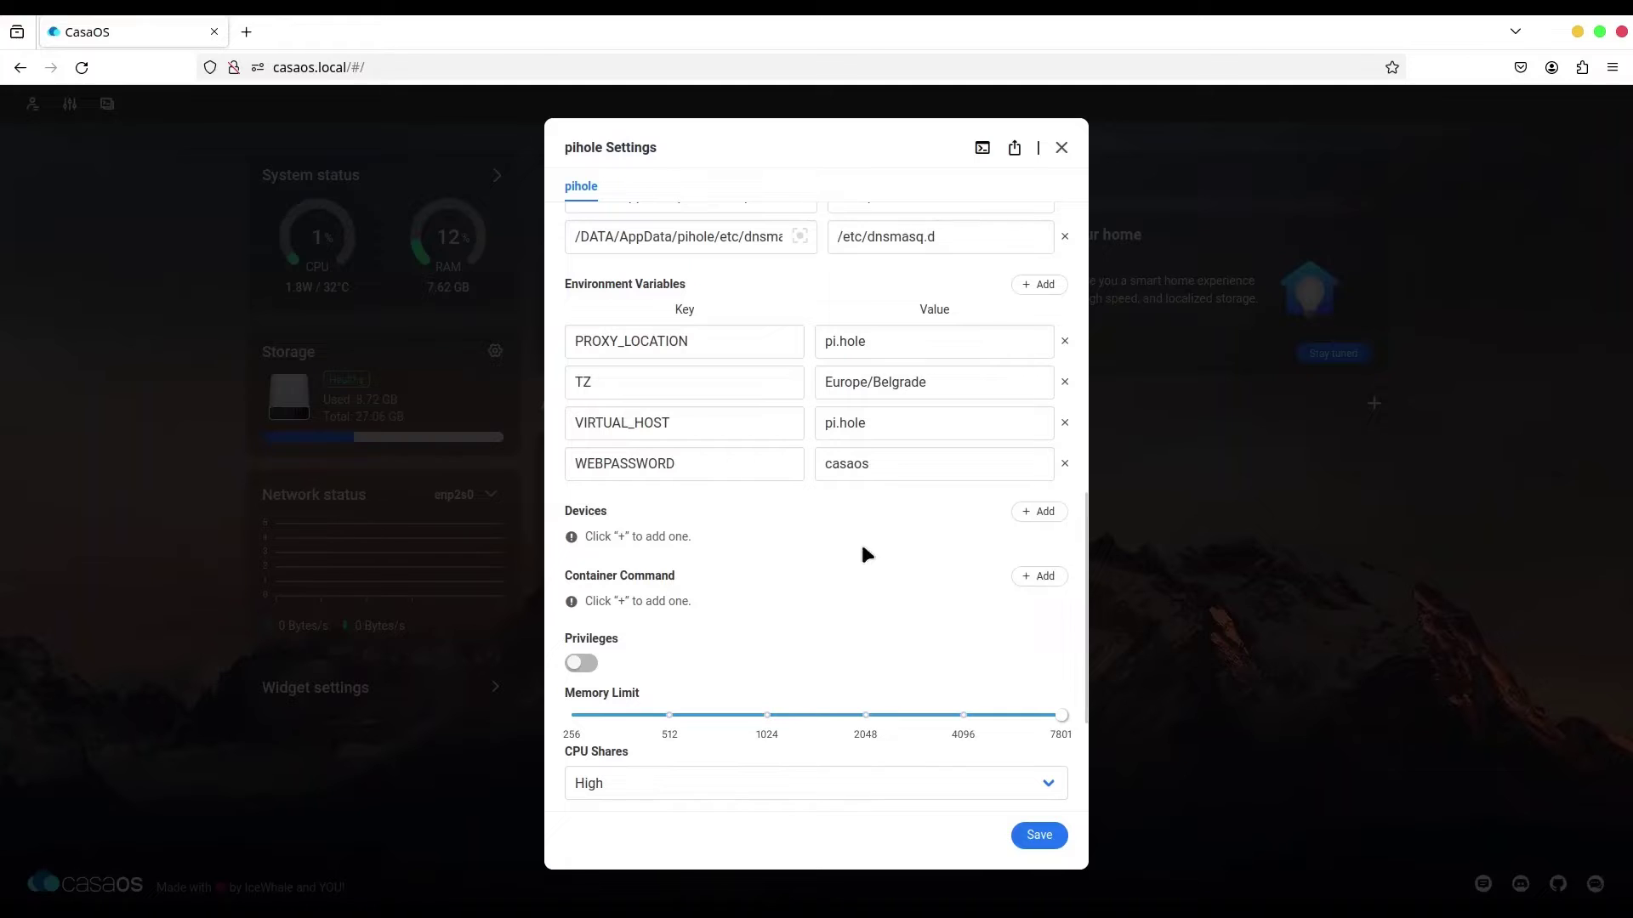
left_click(879, 464)
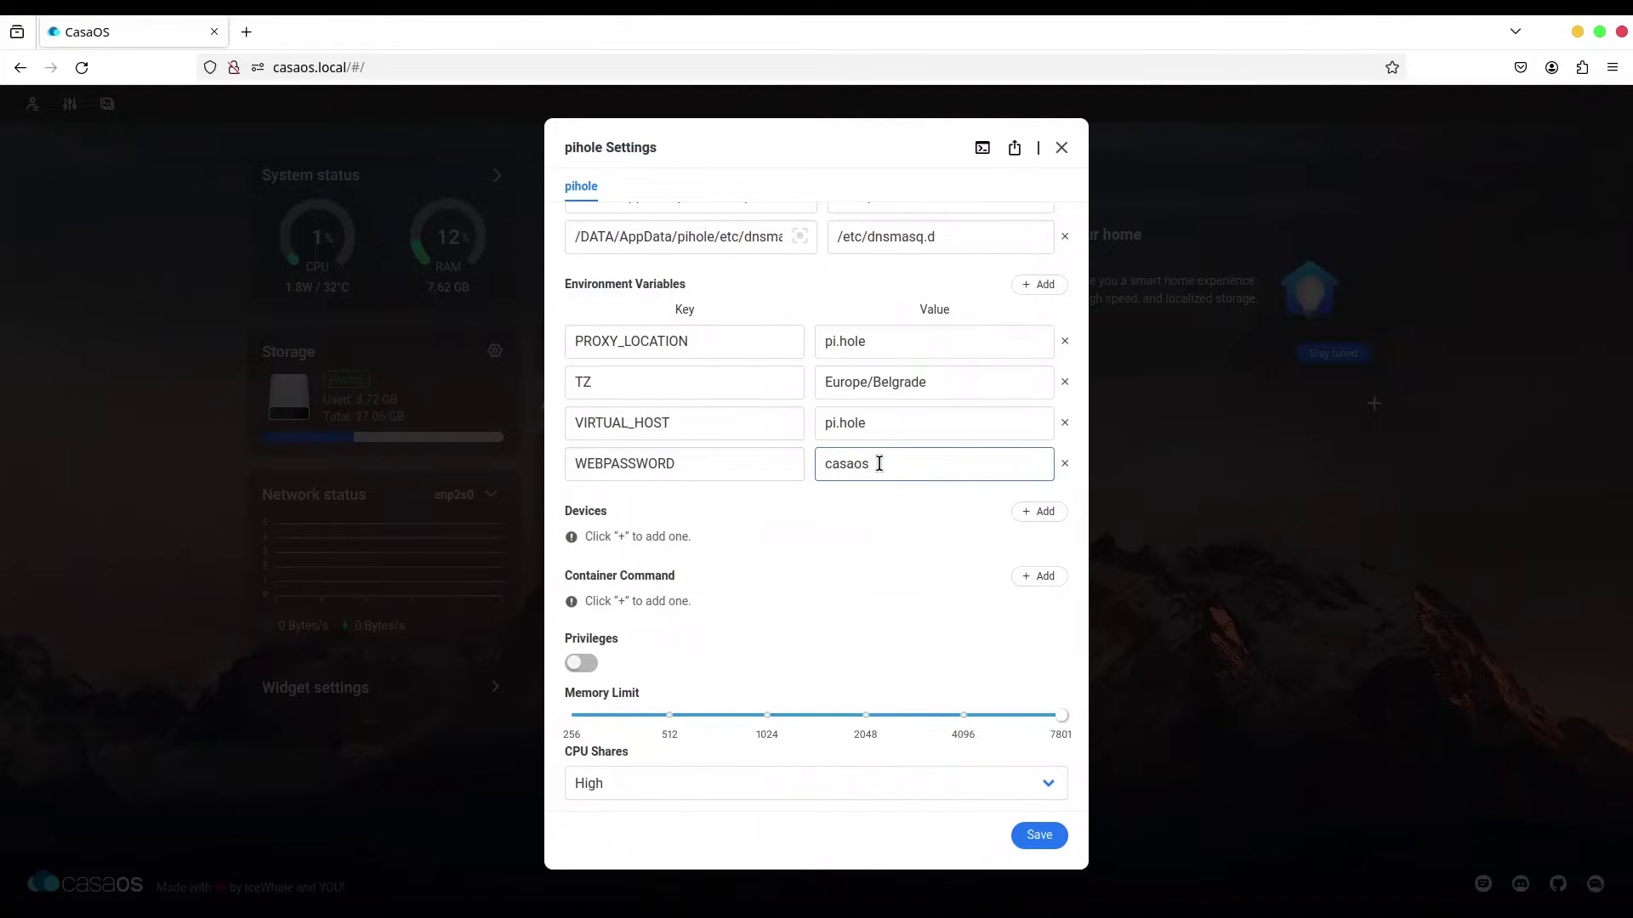
Open Pi-hole's web admin, sign in with the admin password, and decline Firefox's save prompt.
left_click(1061, 150)
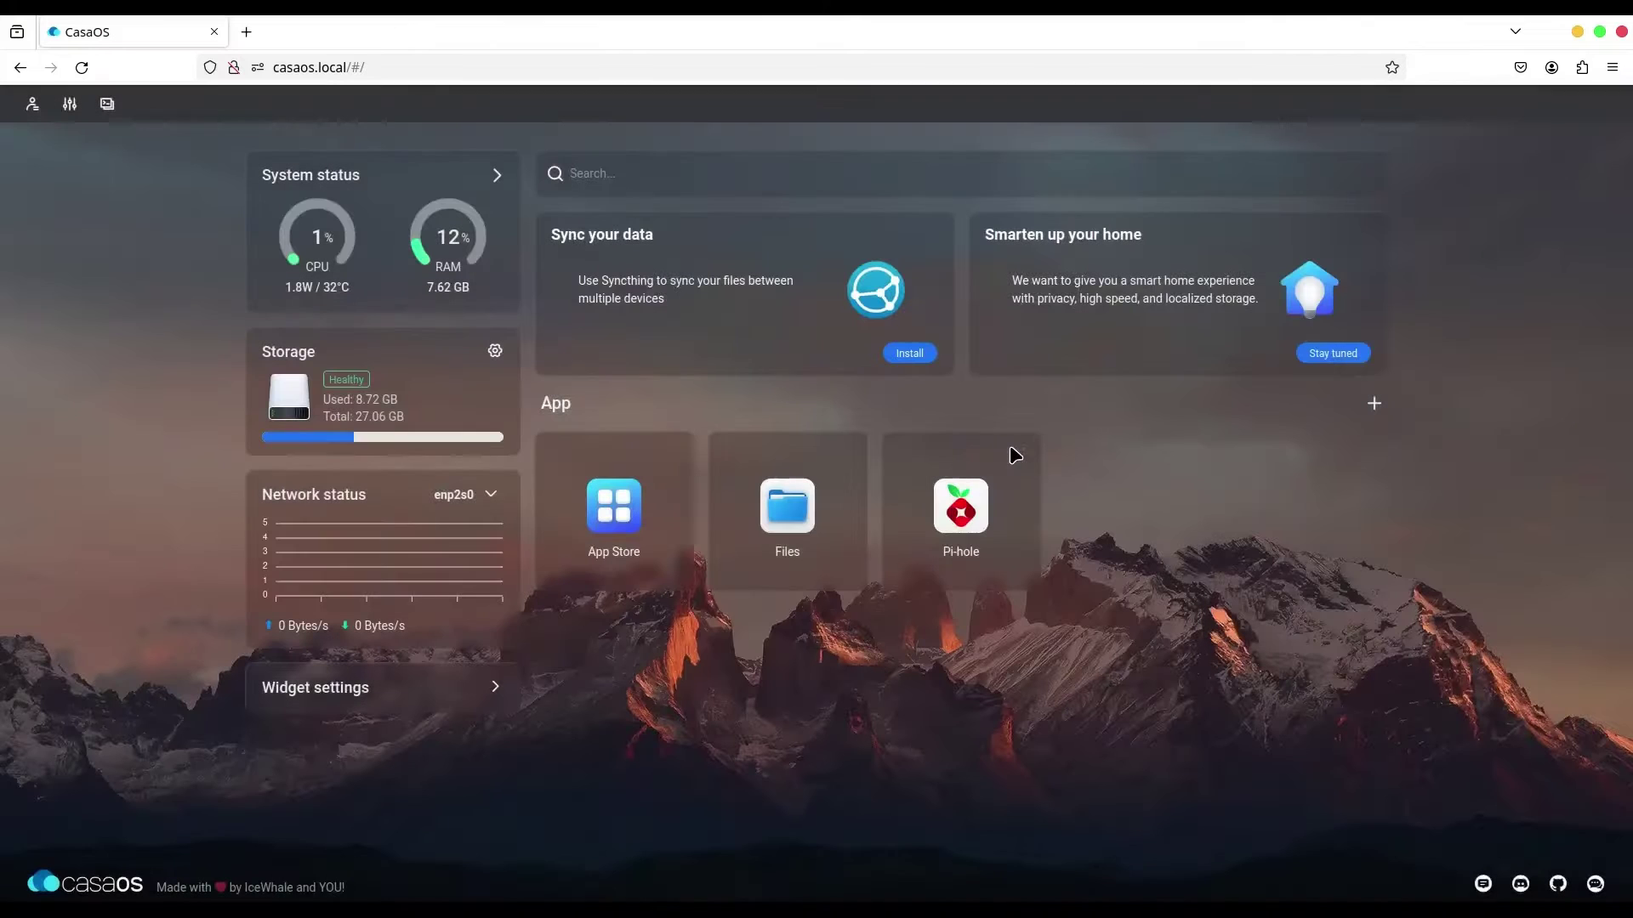
left_click(959, 511)
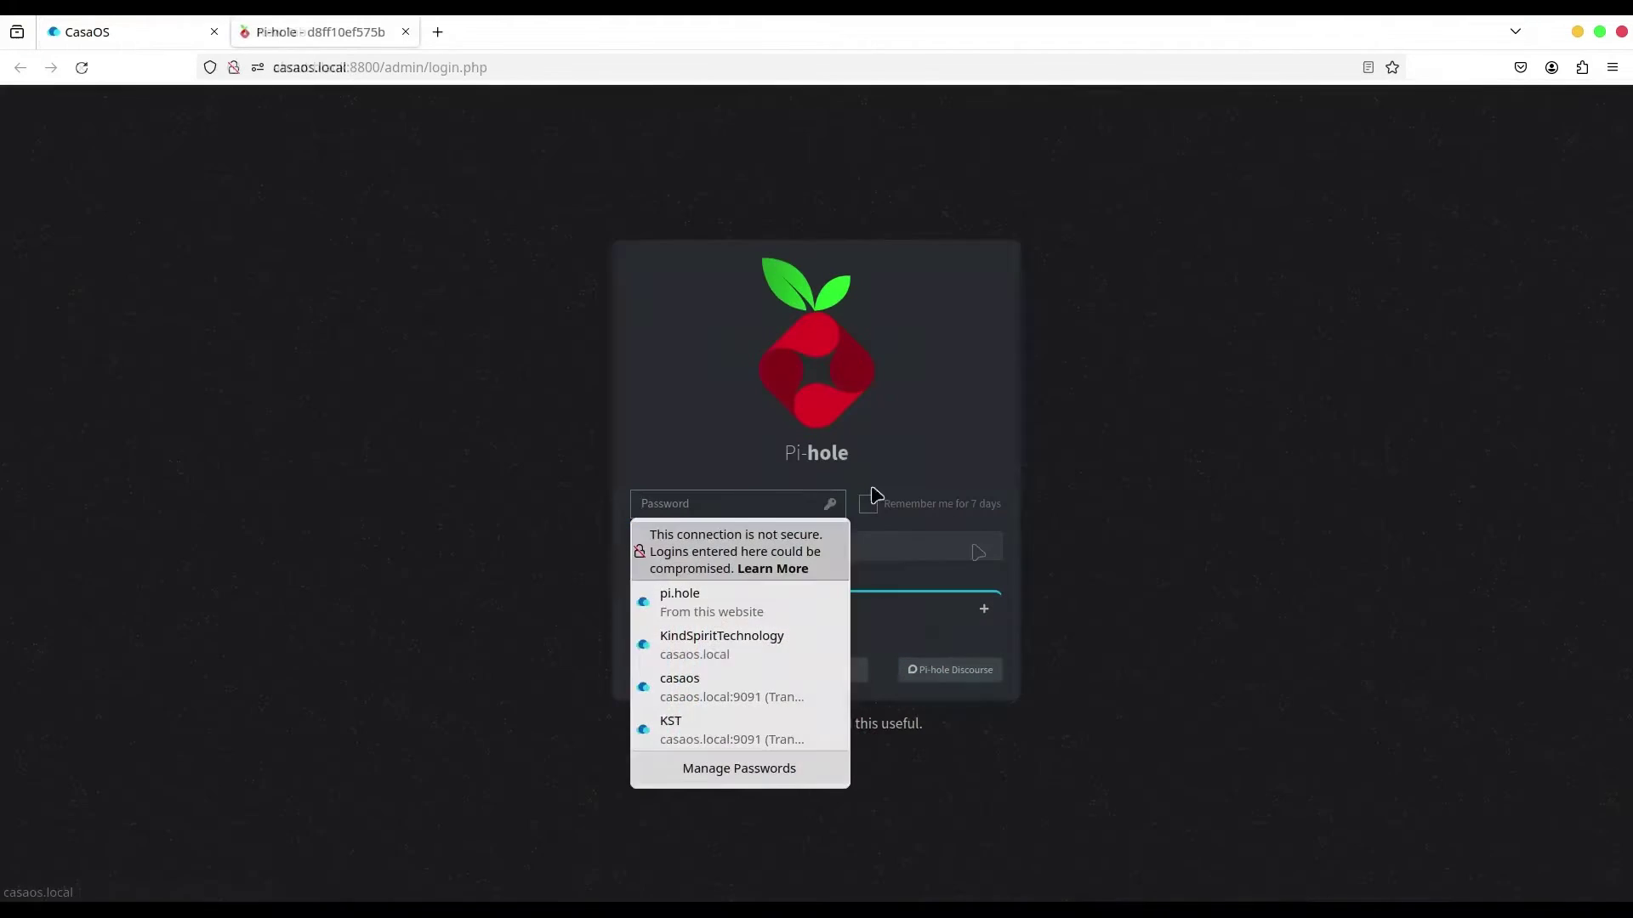
left_click(713, 502)
type("1234")
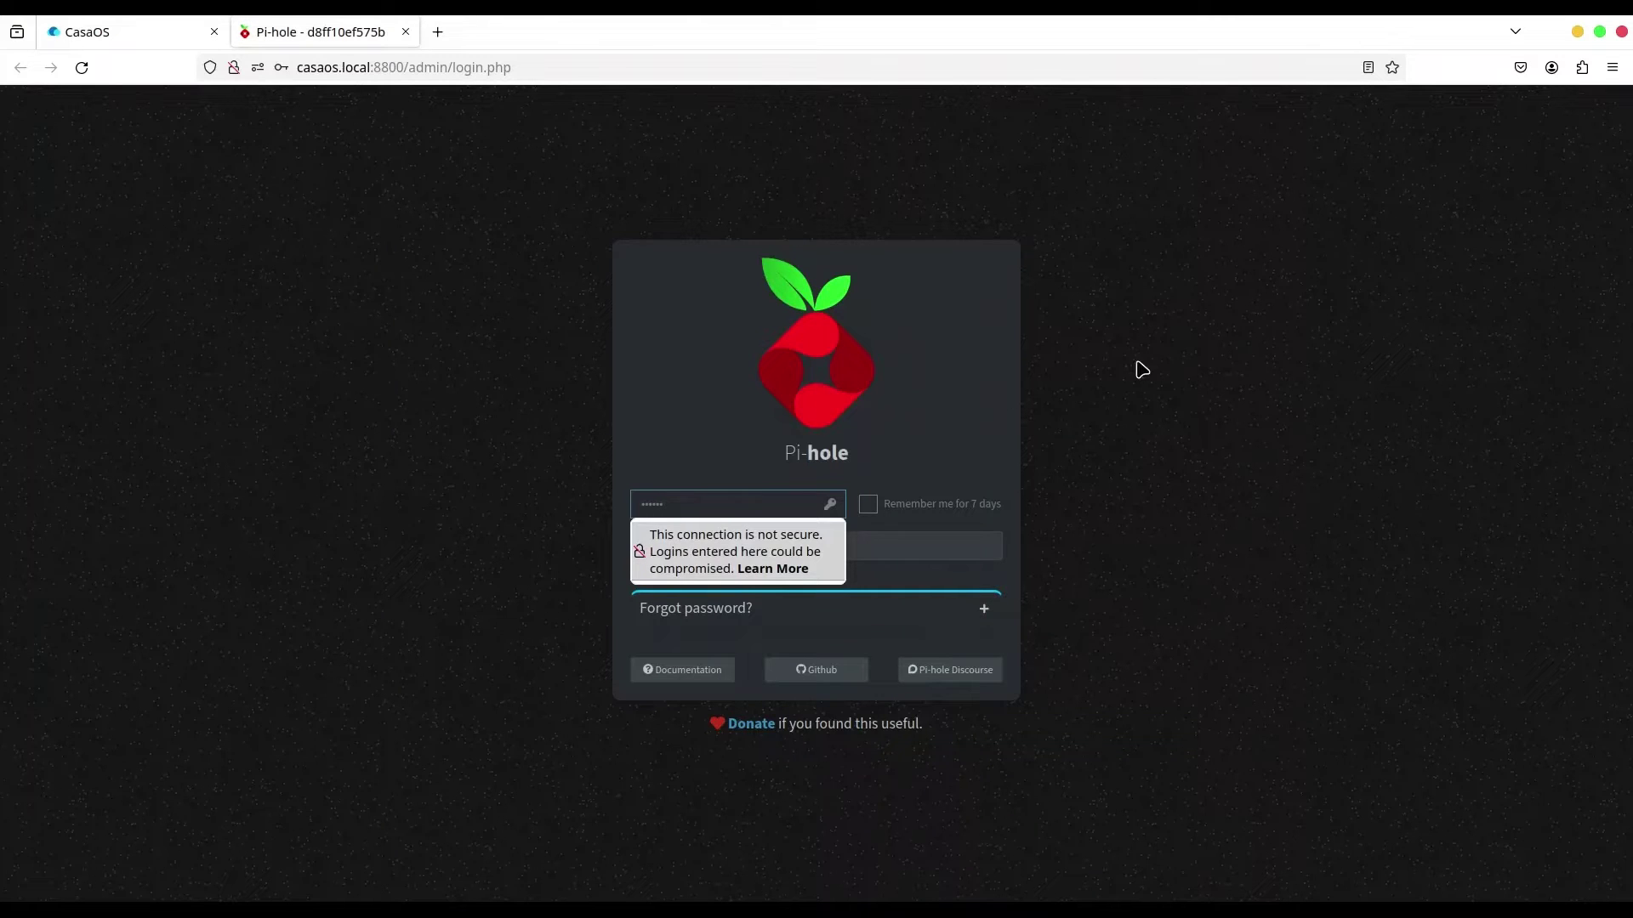
key("Return")
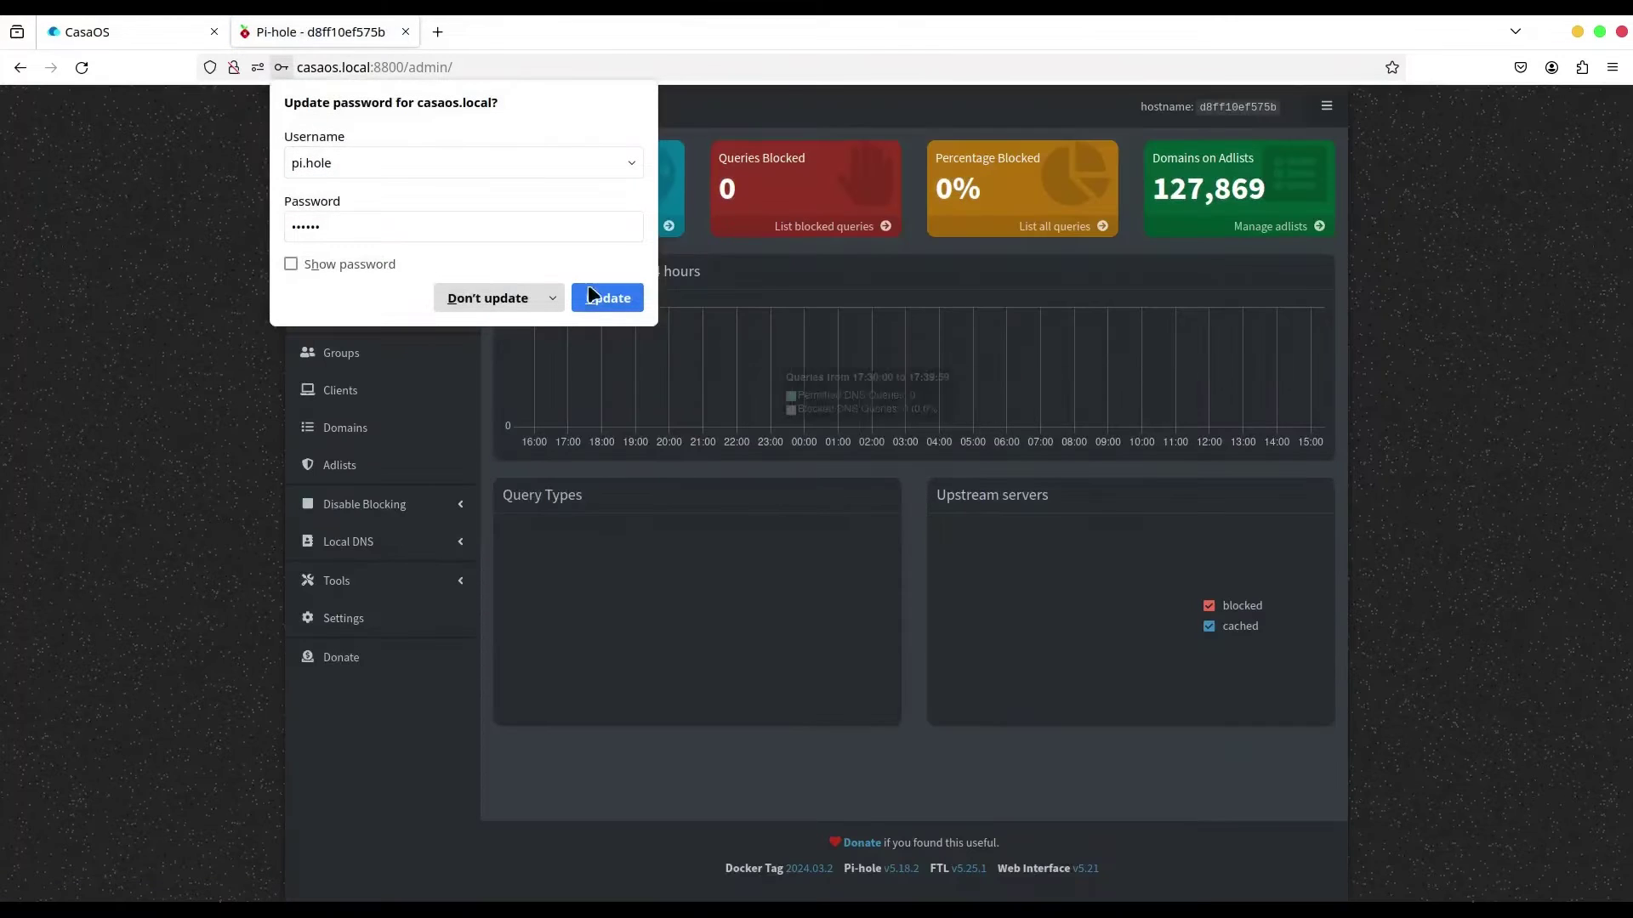
left_click(534, 298)
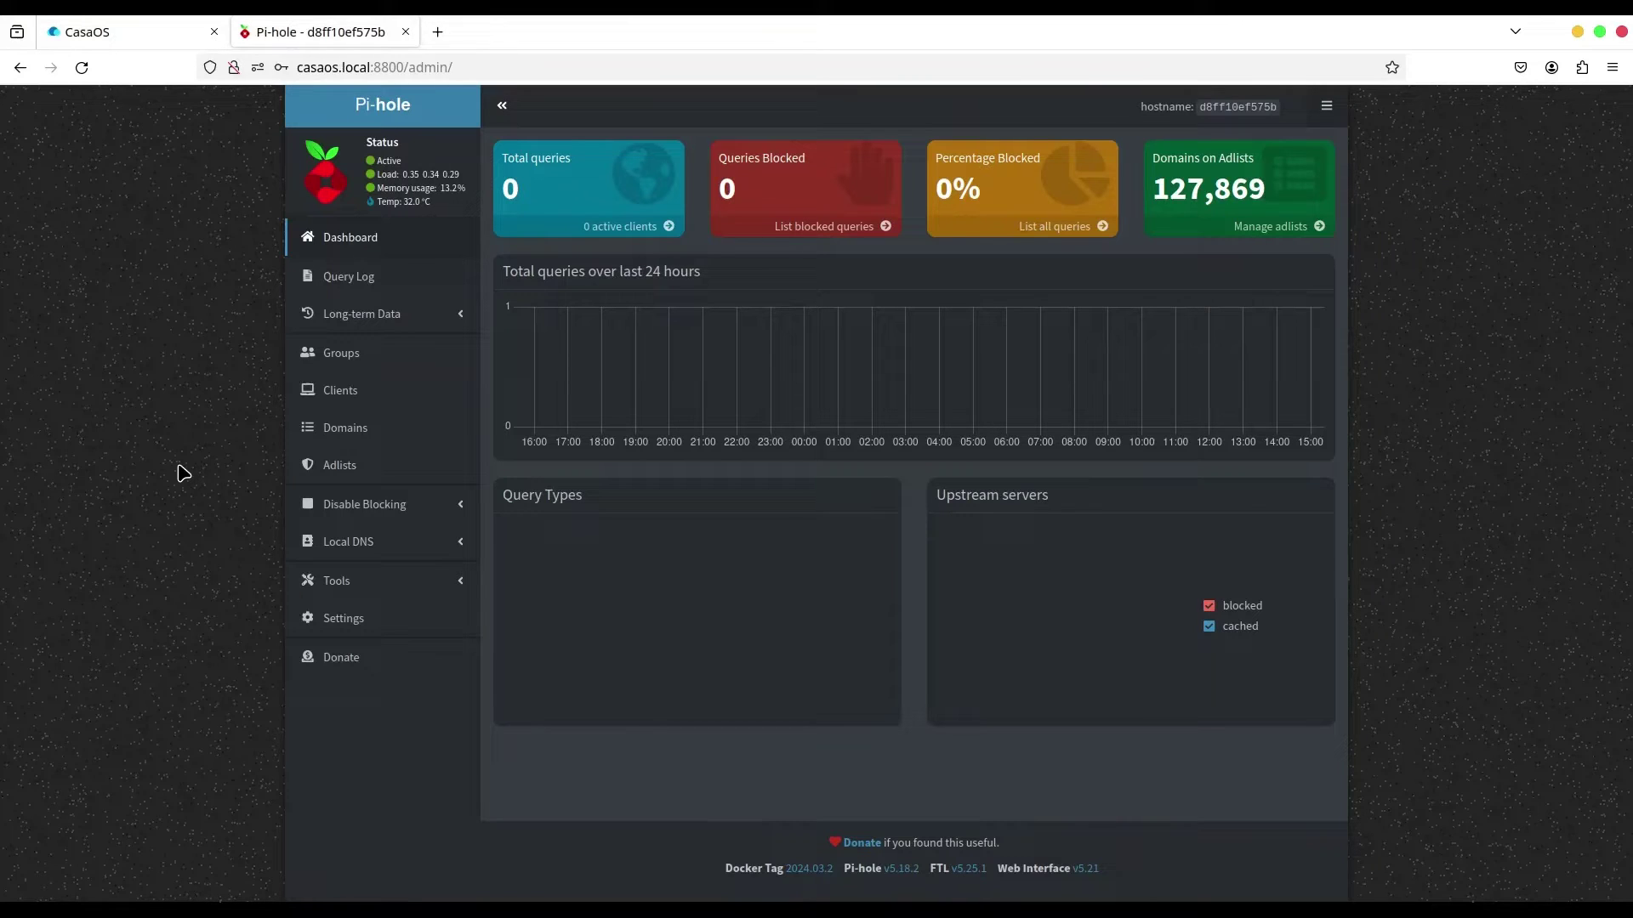
left_click(361, 582)
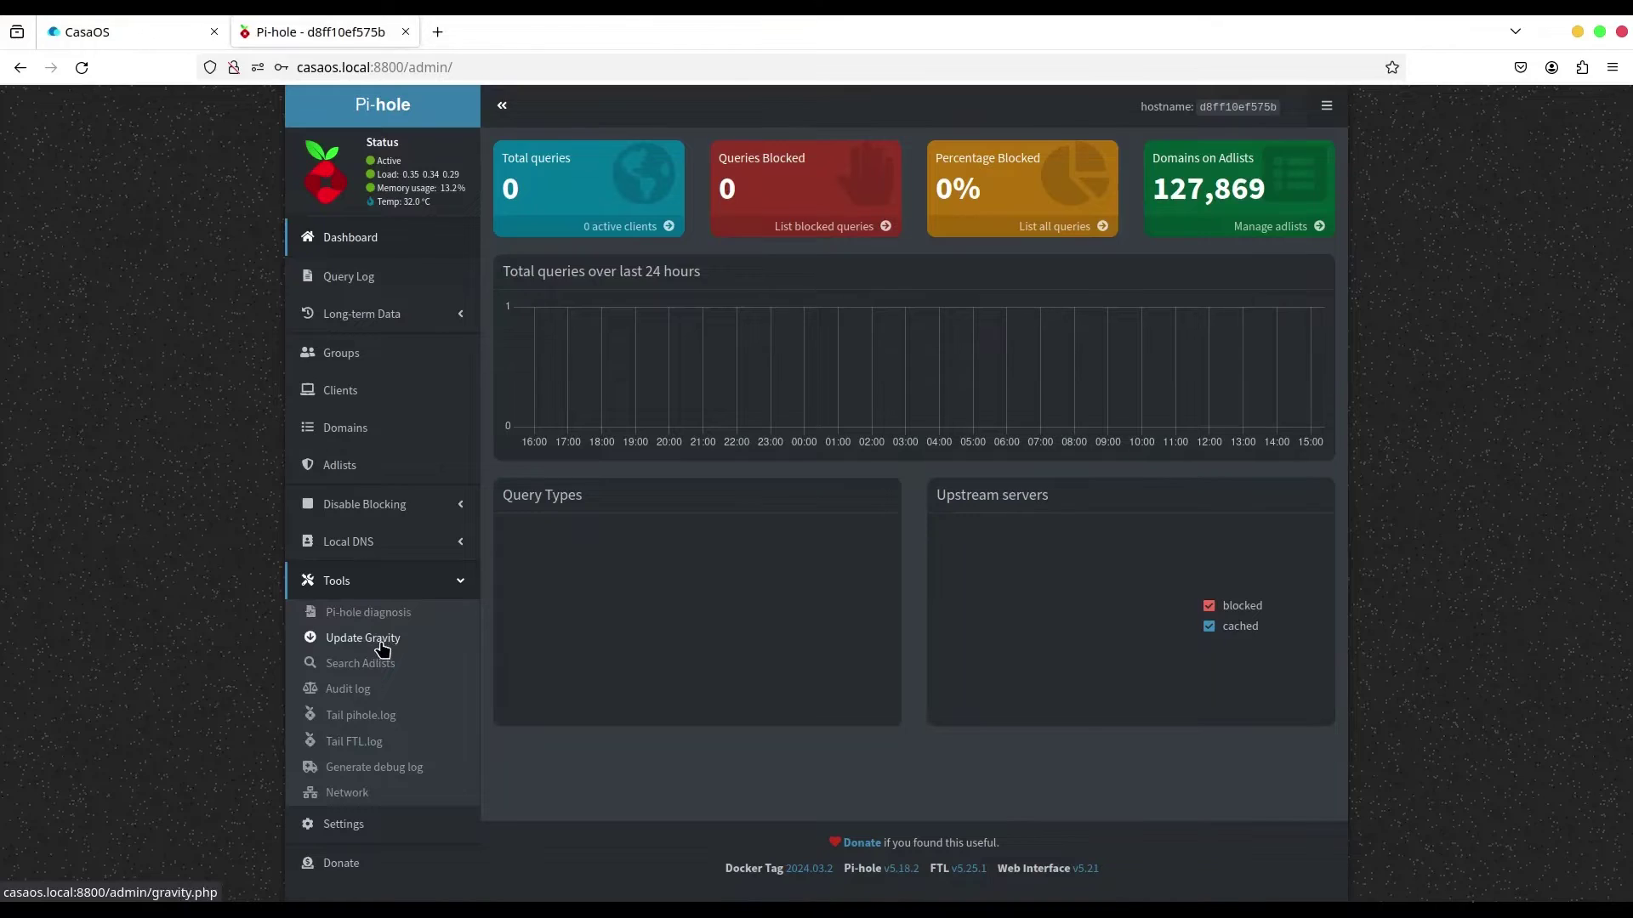
Run Update Gravity so Pi-hole refreshes its 127,869 blocklist domains.
left_click(382, 646)
left_click(953, 250)
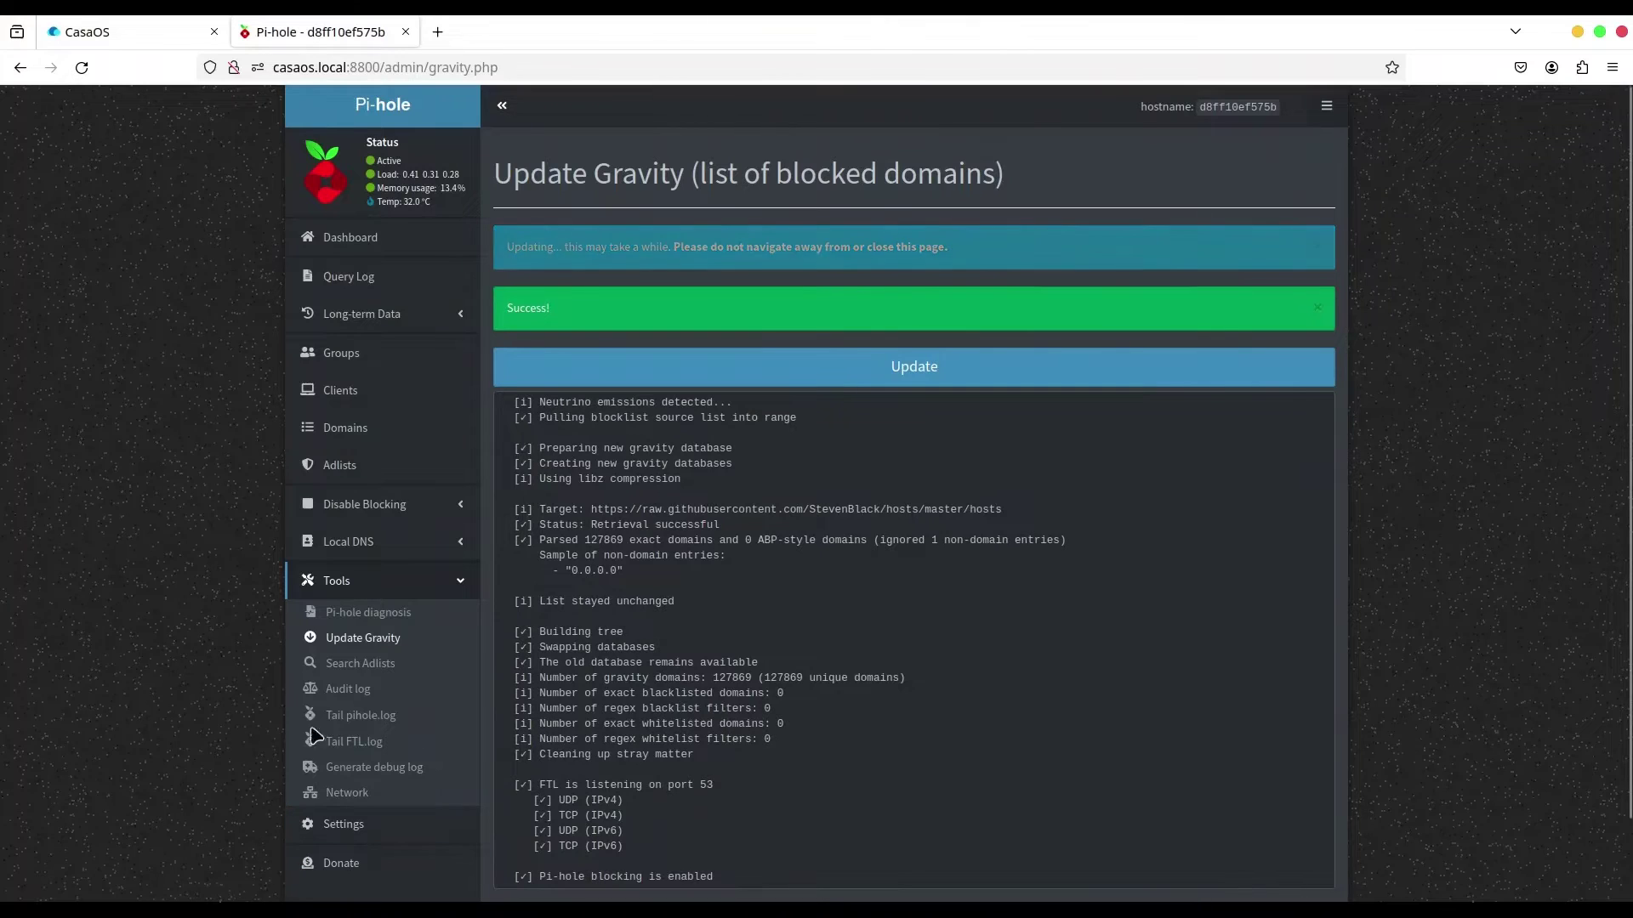
Open Pi-hole's DNS settings and permit queries from all origins.
left_click(392, 829)
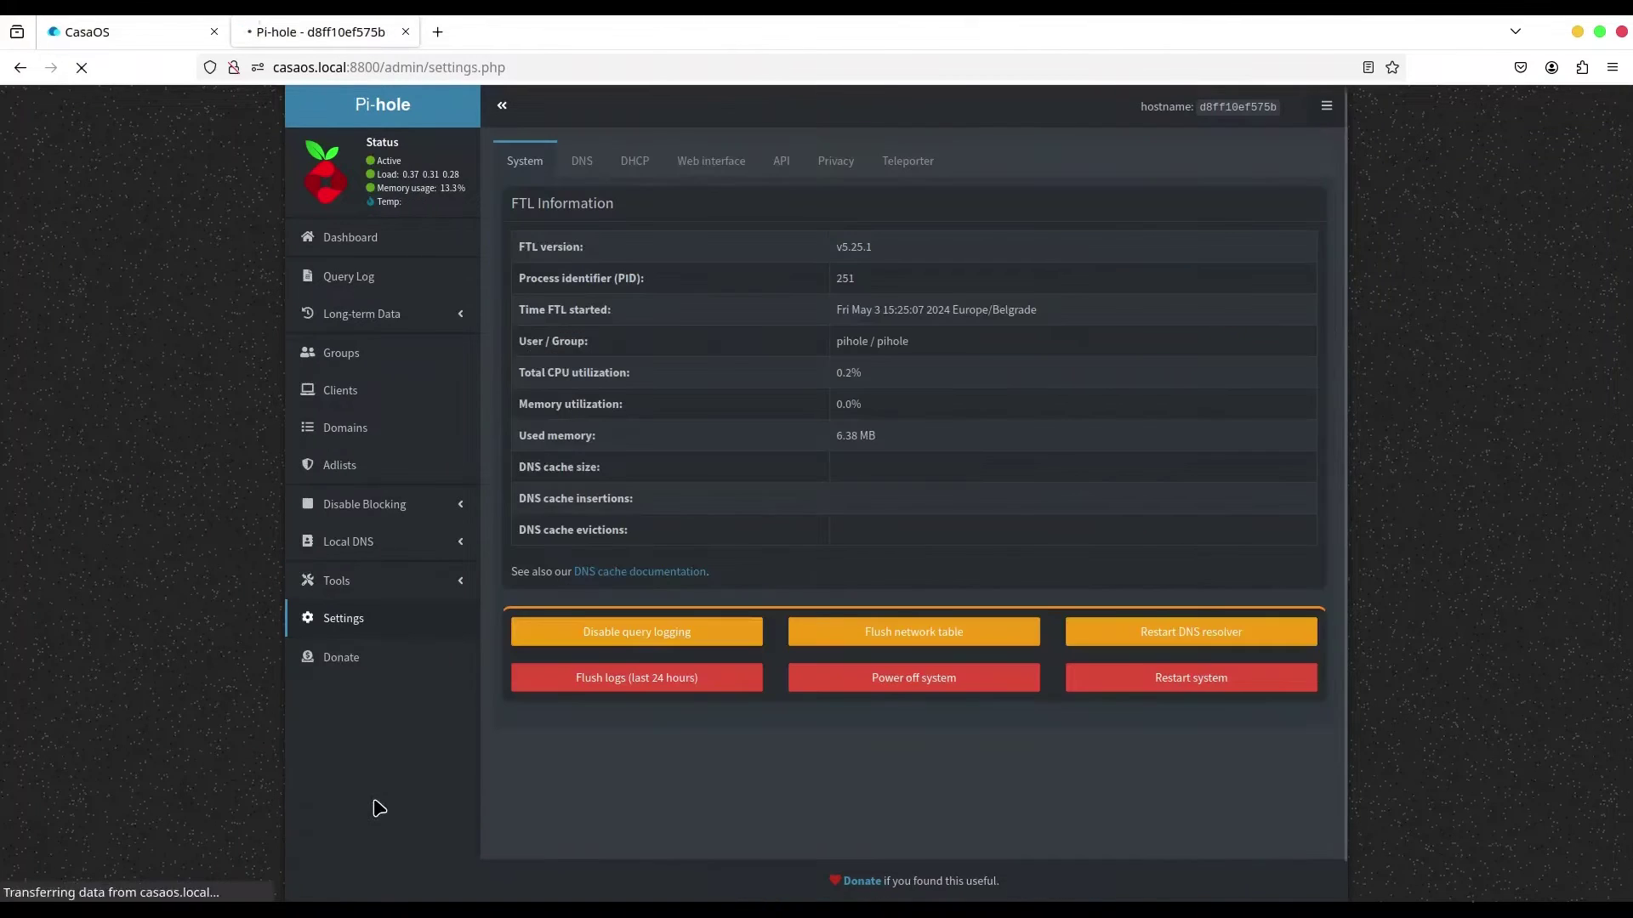
left_click(583, 163)
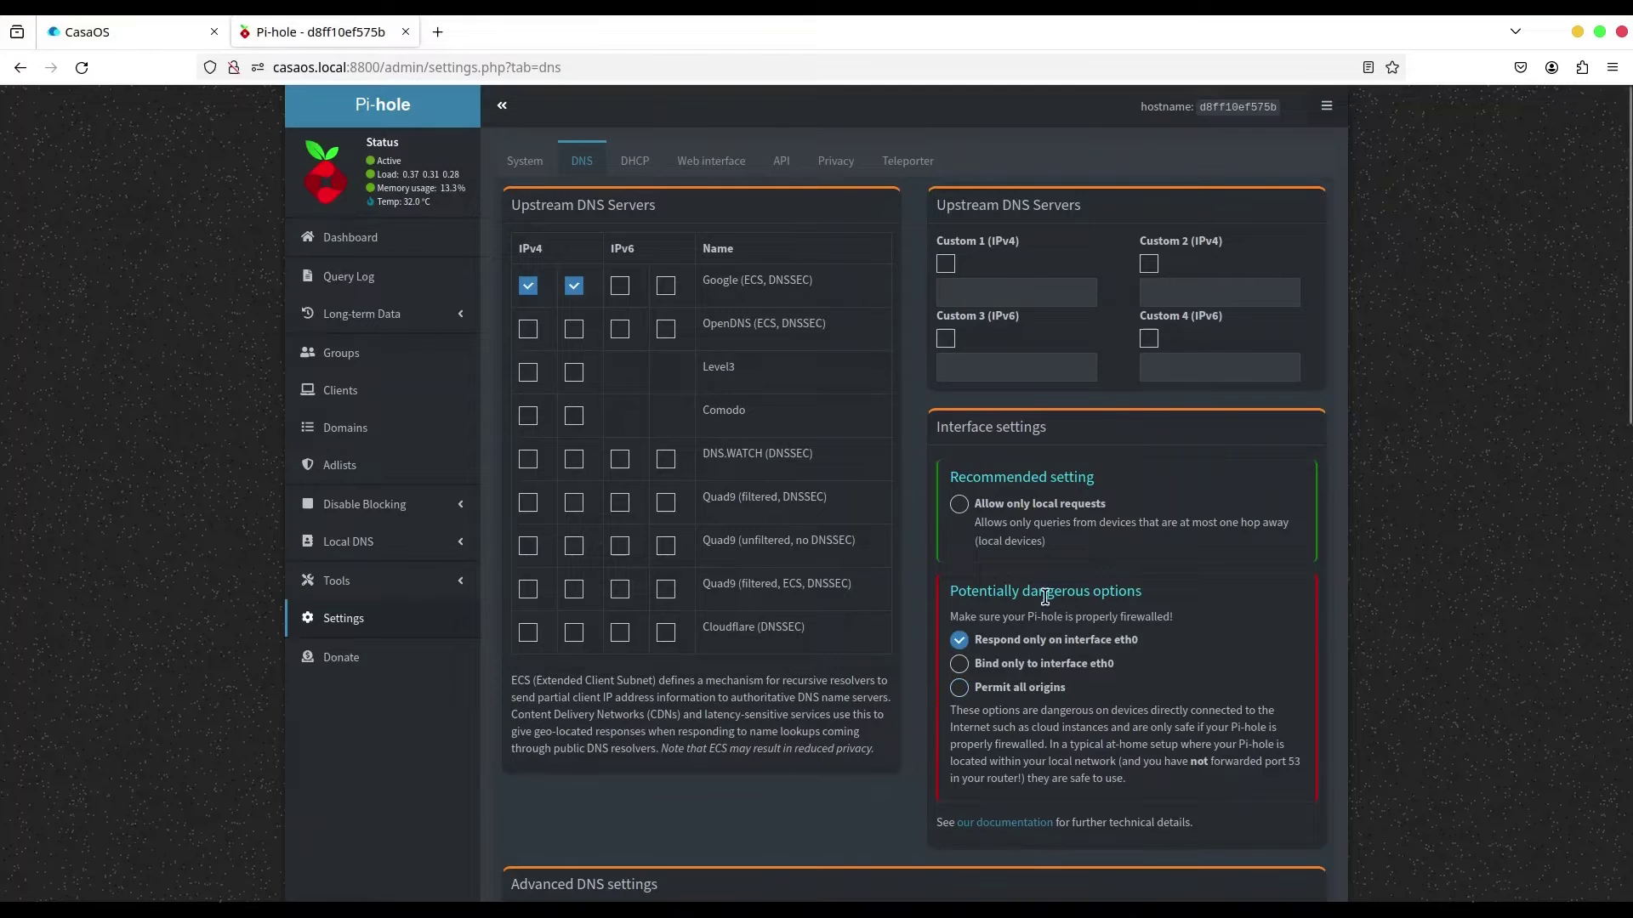
left_click(959, 692)
Enable both IPv4 upstream servers for OpenDNS, Level3, Comodo and DNS.WATCH.
left_click(528, 330)
left_click(573, 330)
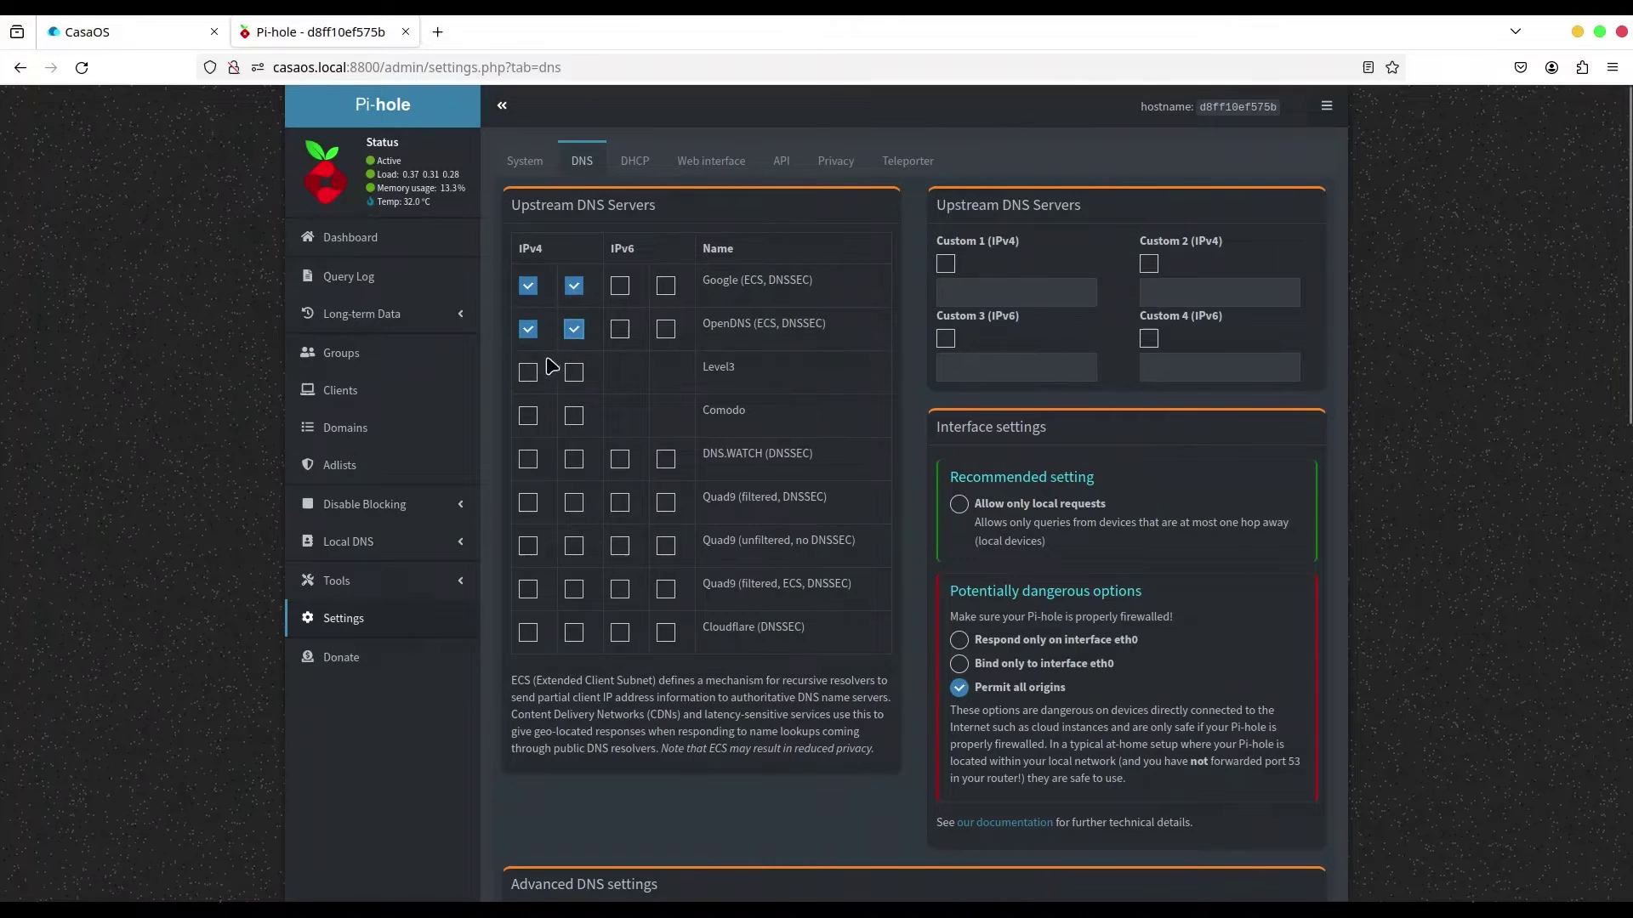
left_click(527, 372)
left_click(573, 373)
left_click(527, 416)
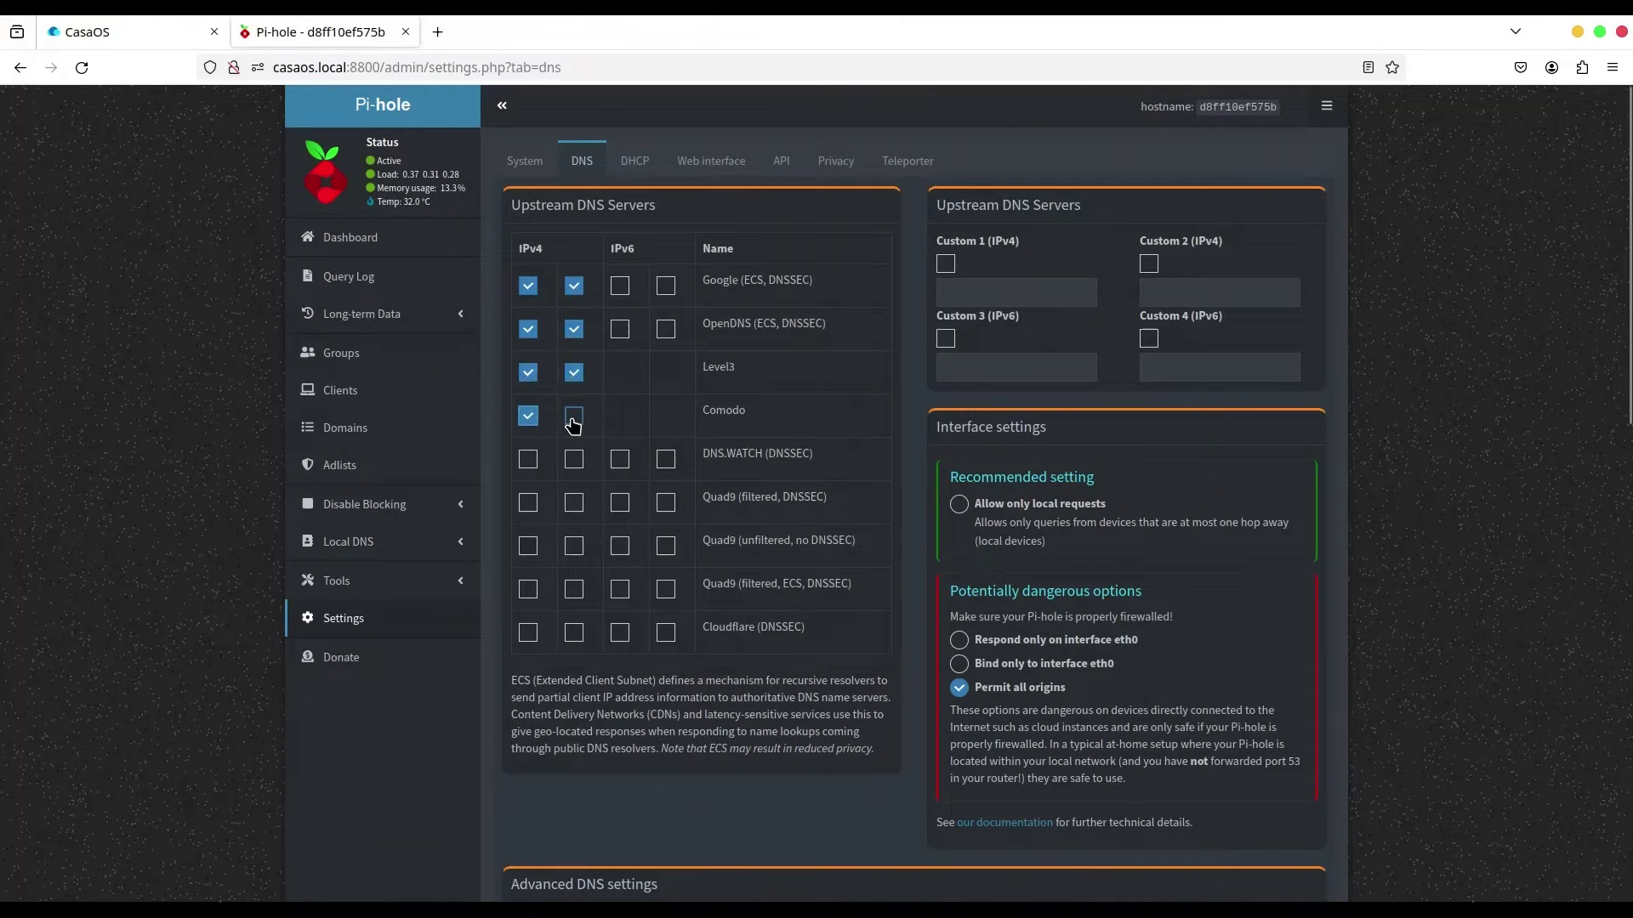
left_click(574, 416)
left_click(527, 460)
left_click(573, 459)
Enable the remaining Quad9 and Cloudflare IPv4 upstream servers and save the DNS settings.
left_click(527, 502)
left_click(573, 503)
left_click(527, 546)
left_click(573, 589)
left_click(528, 633)
left_click(573, 633)
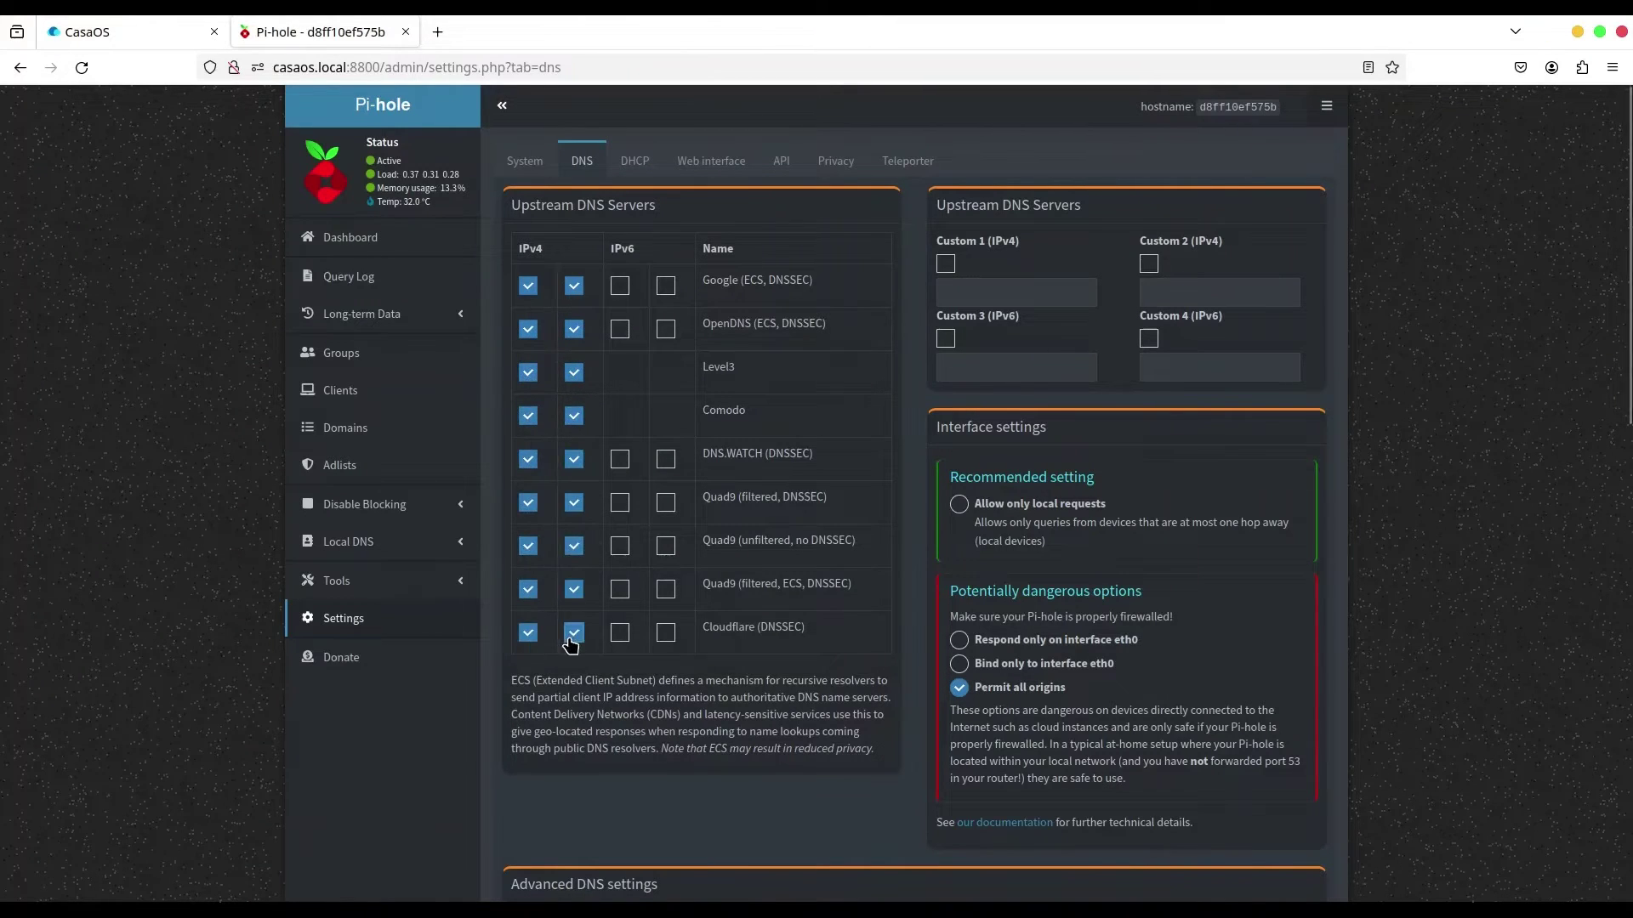
scroll(961, 619, "down", 12)
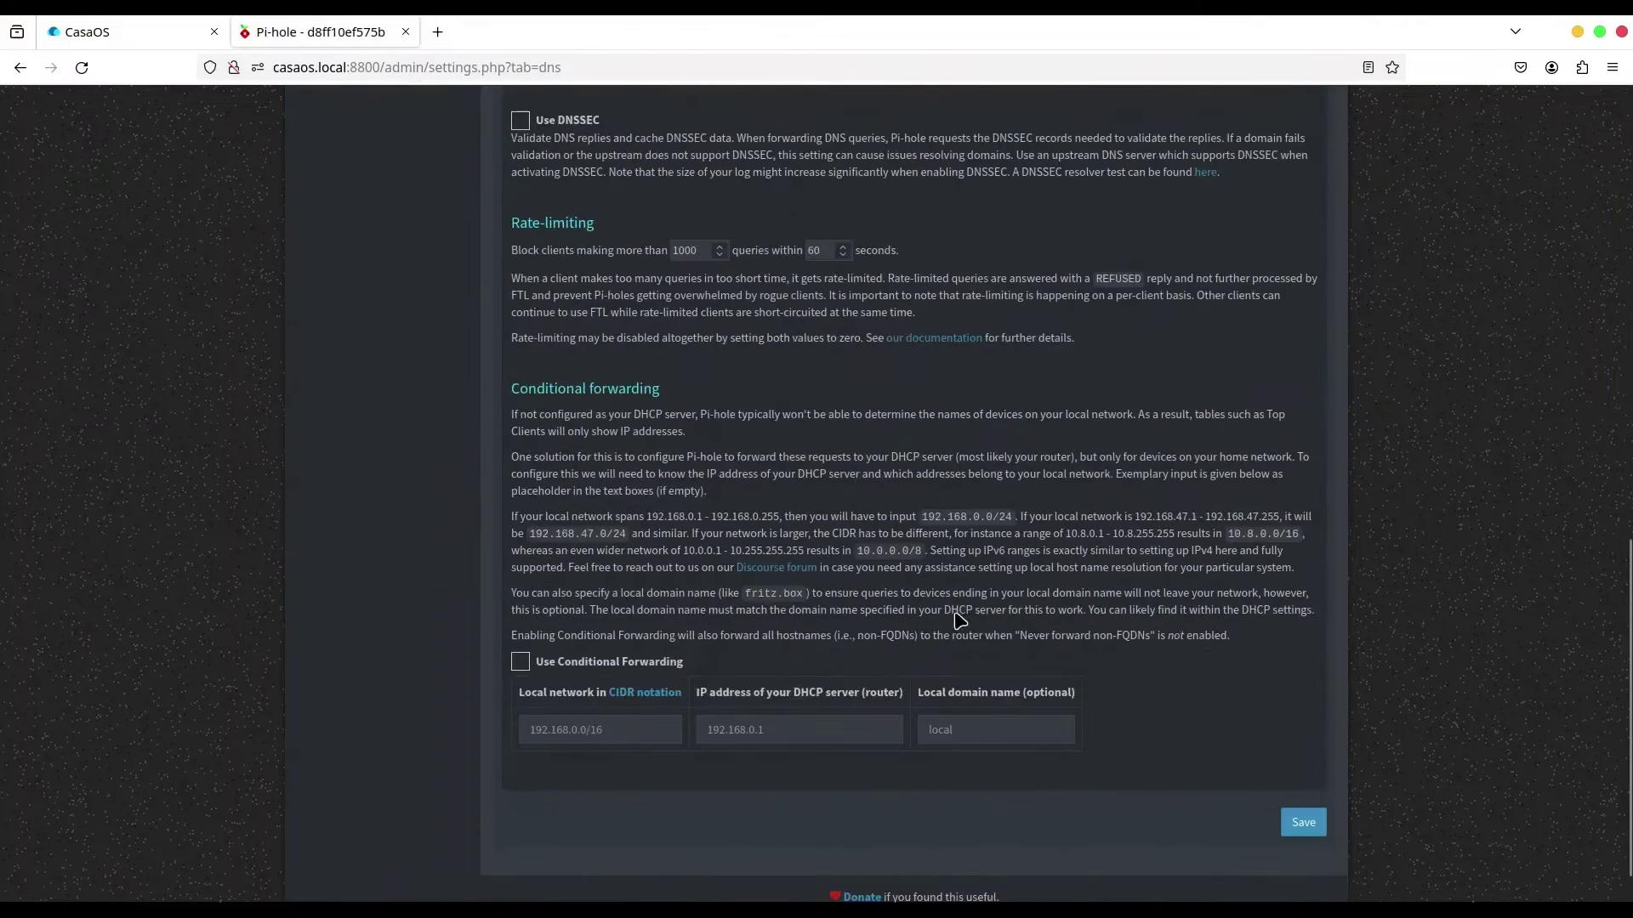
left_click(1303, 771)
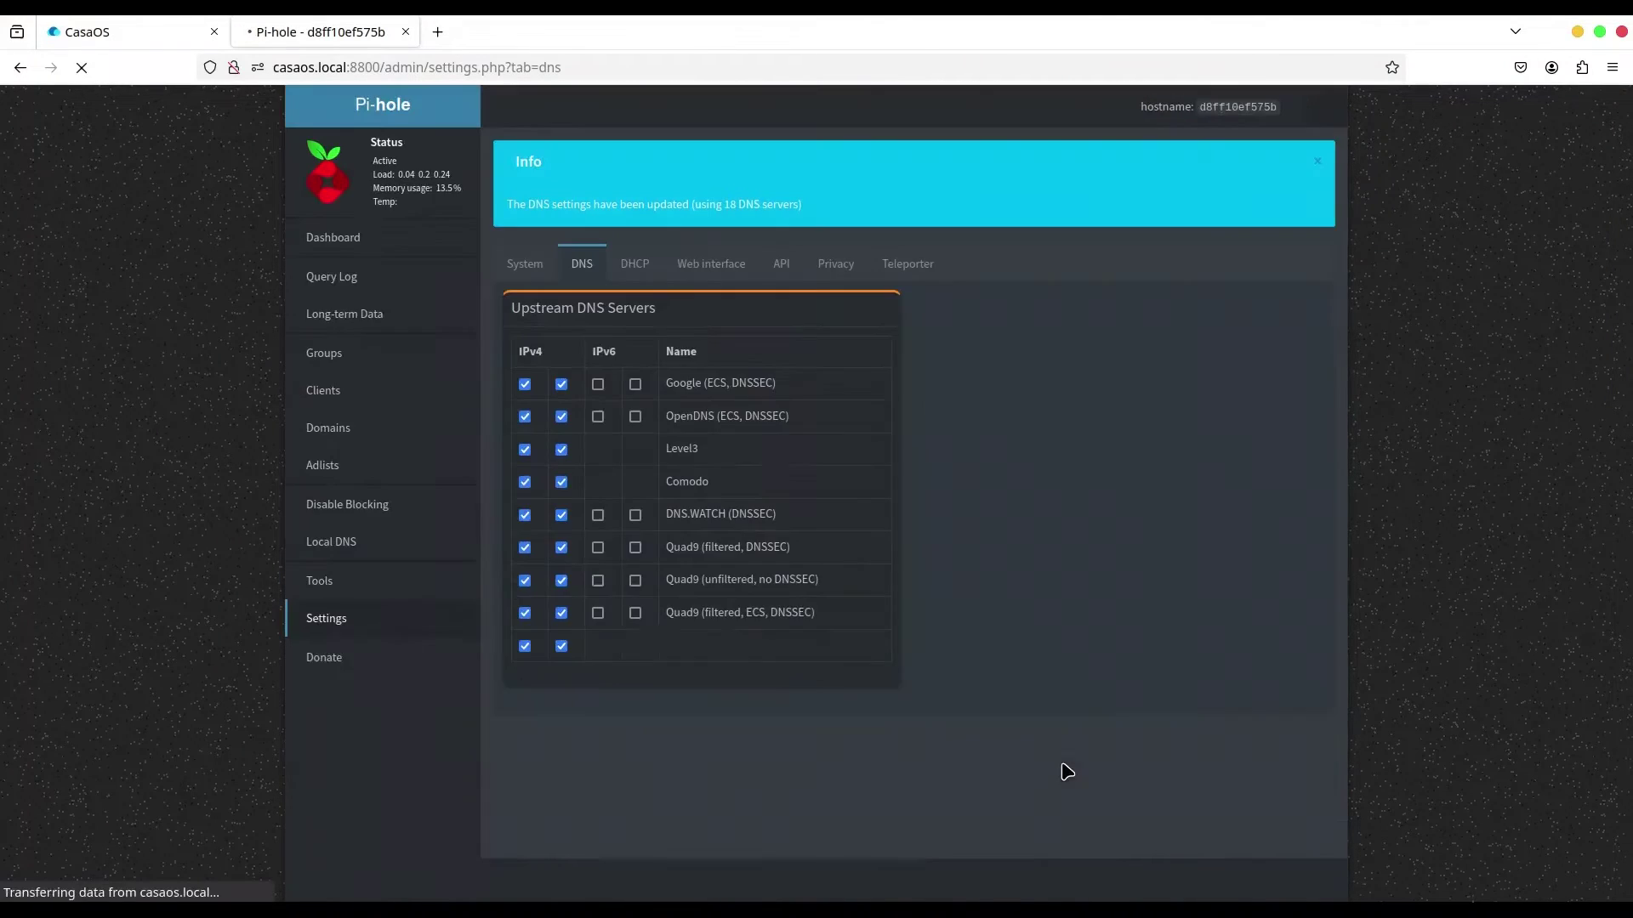
Look over the DHCP, Groups and Clients pages, then go back to the Pi-hole dashboard.
left_click(635, 269)
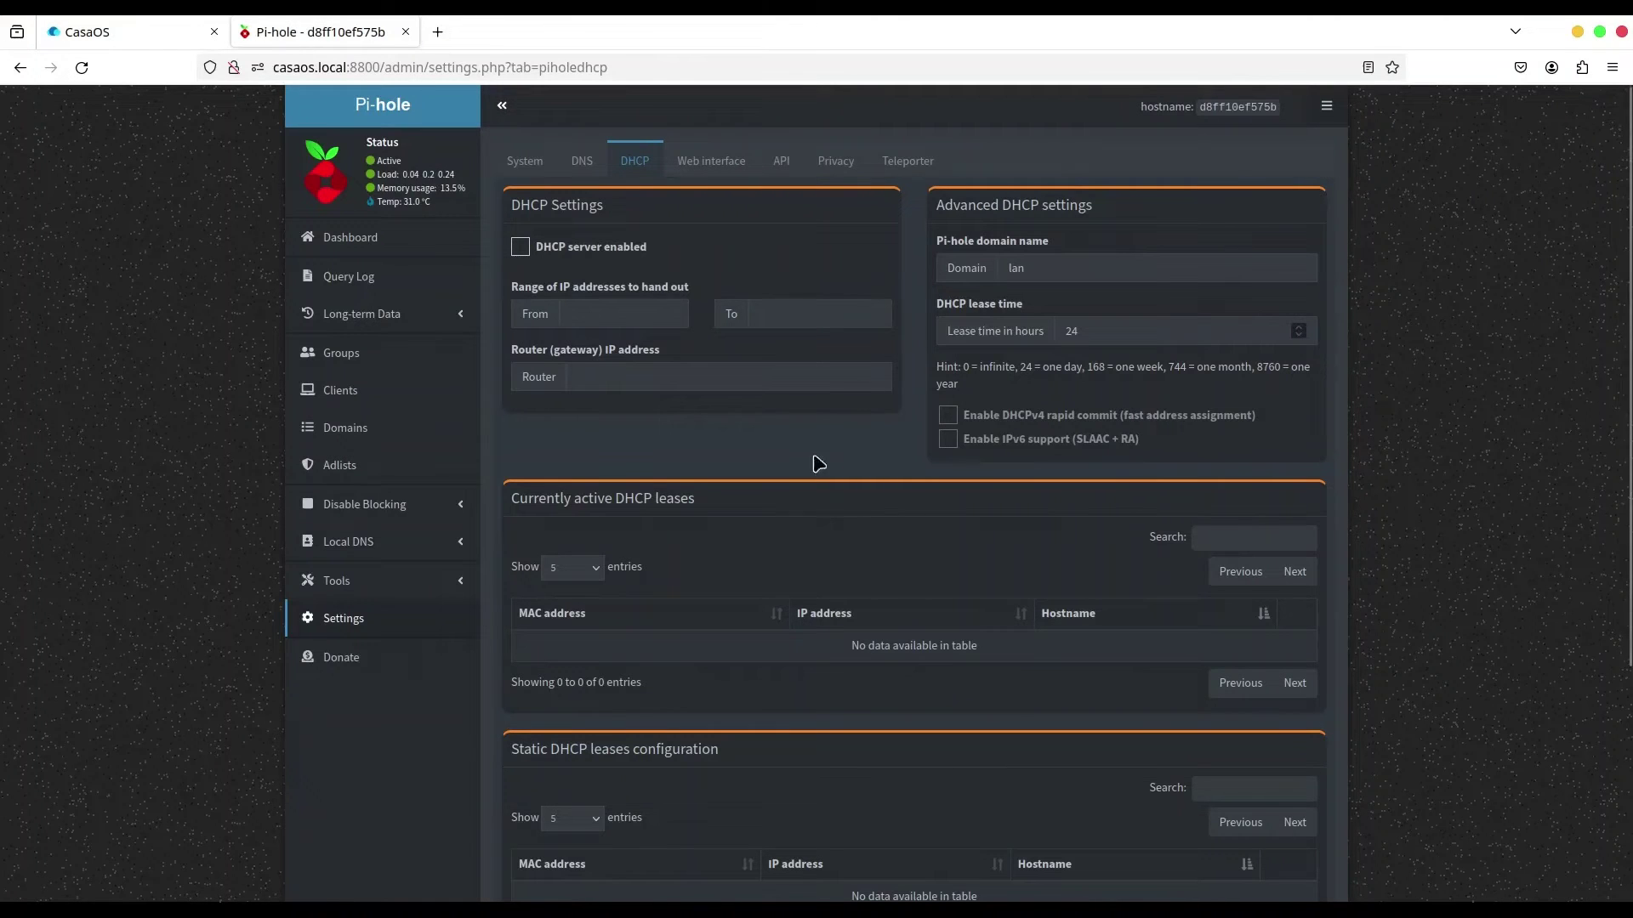
left_click(381, 364)
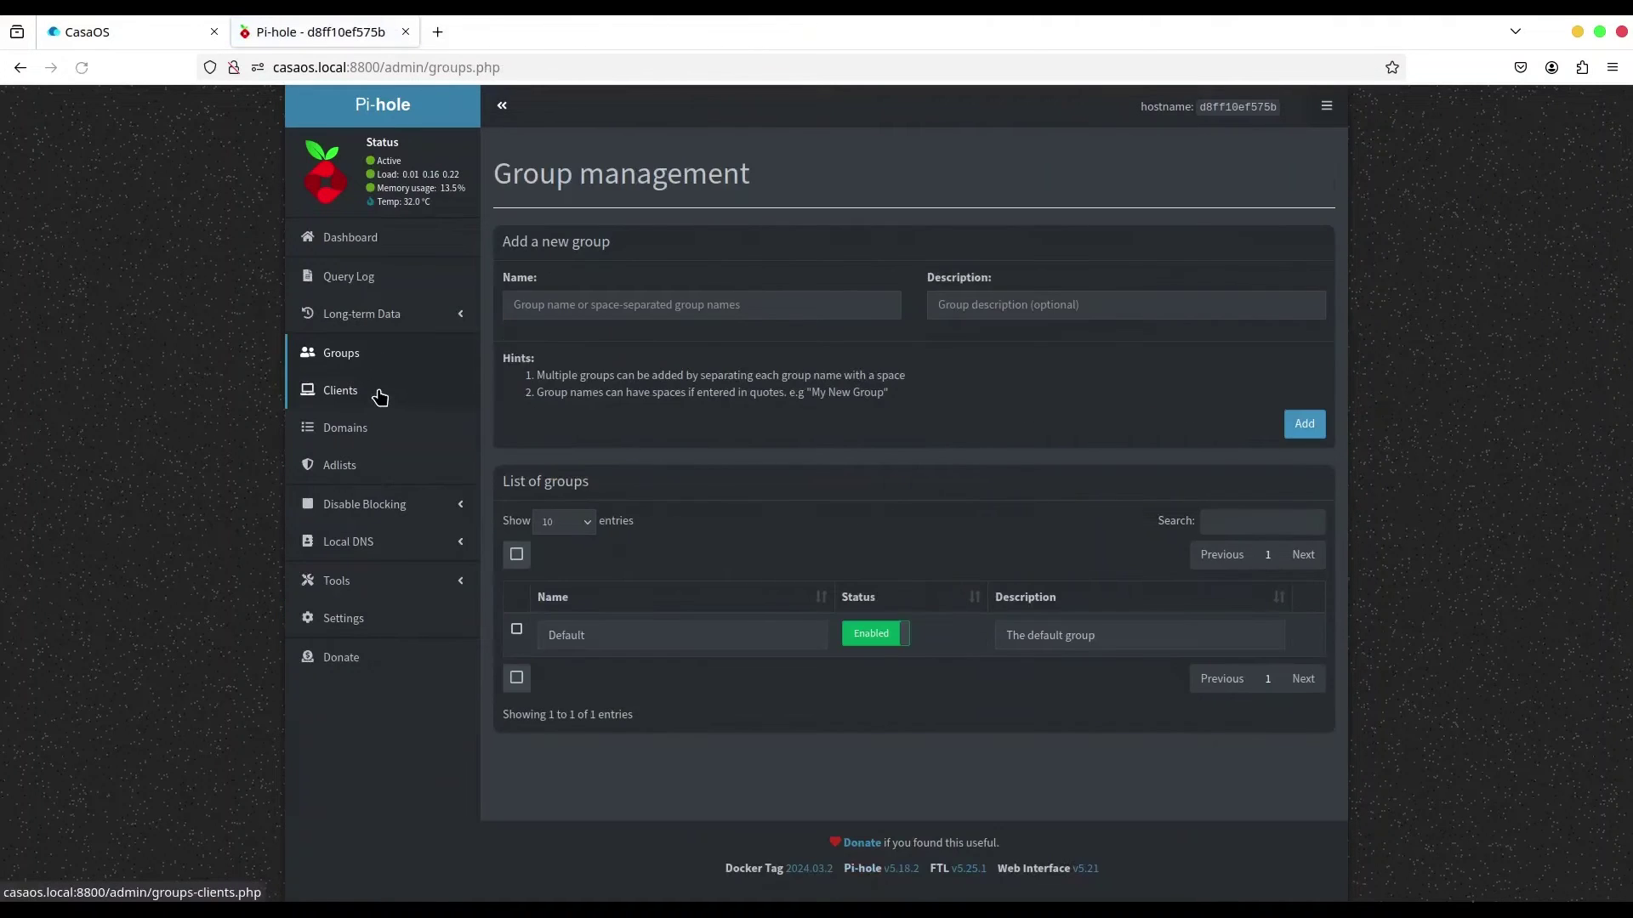
left_click(380, 397)
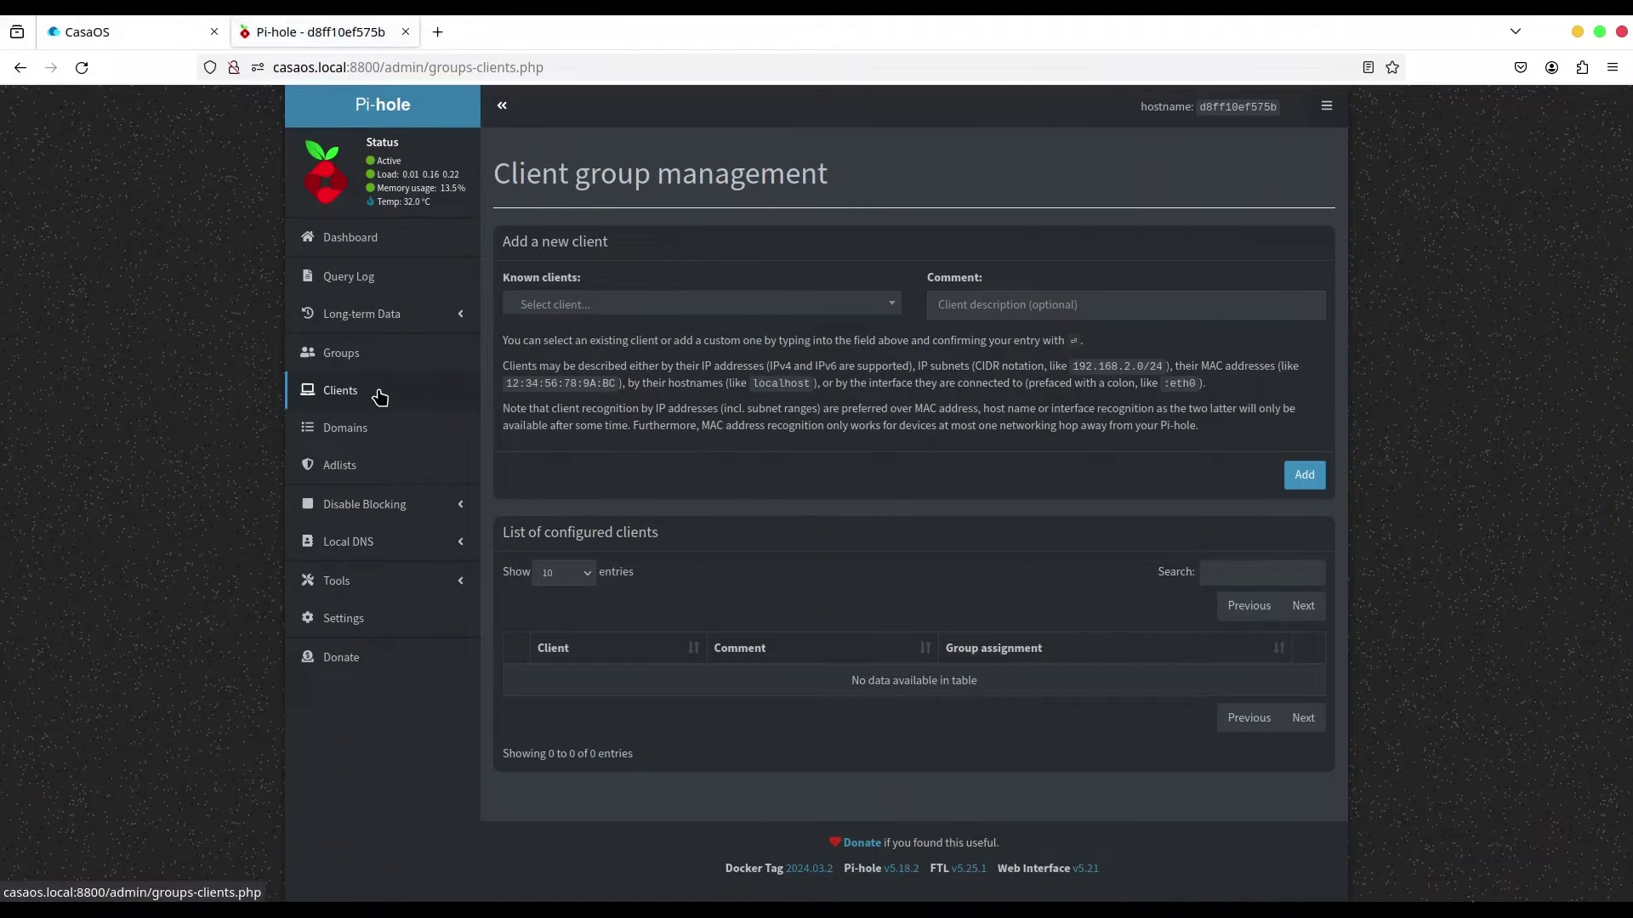
left_click(361, 359)
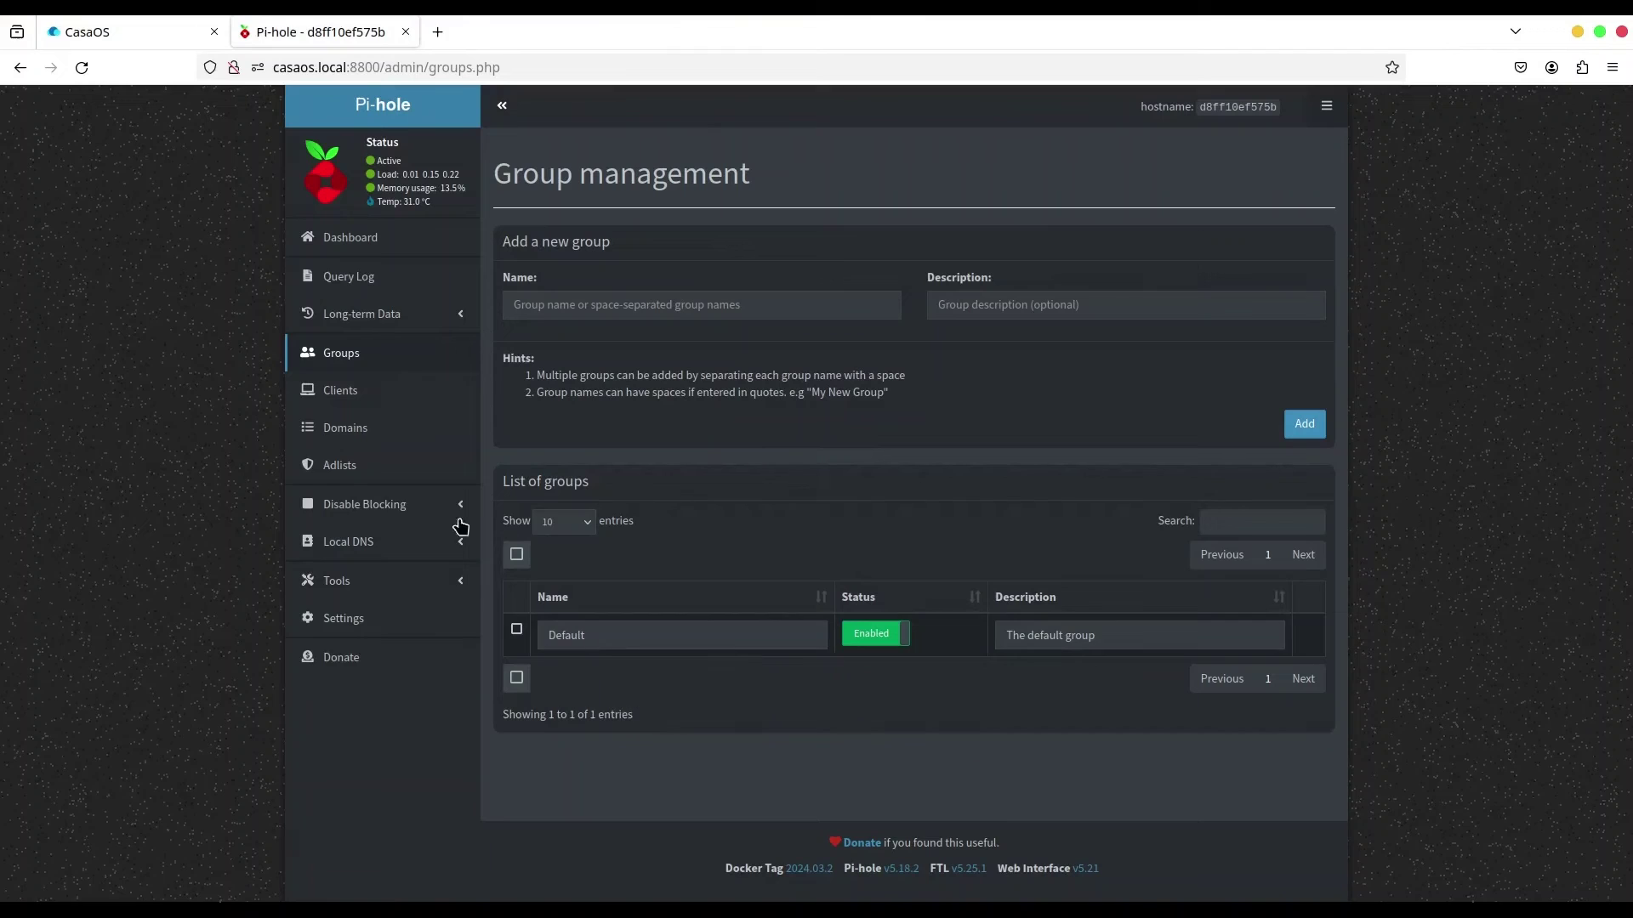
left_click(366, 244)
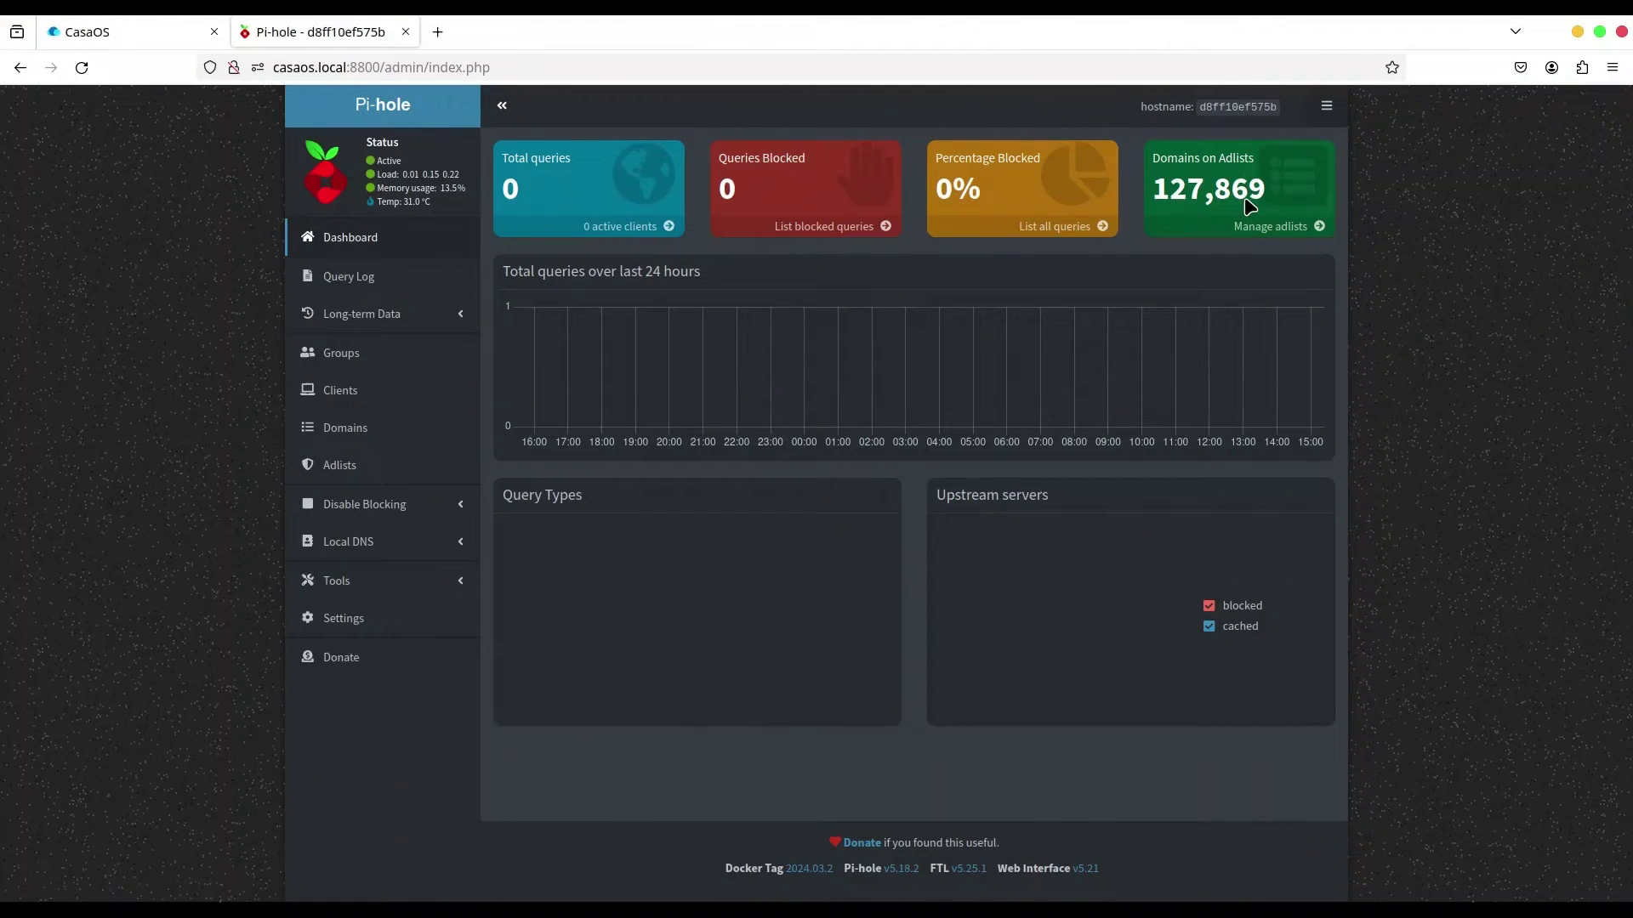
Load krstarica.com in a new Firefox tab.
left_click(437, 33)
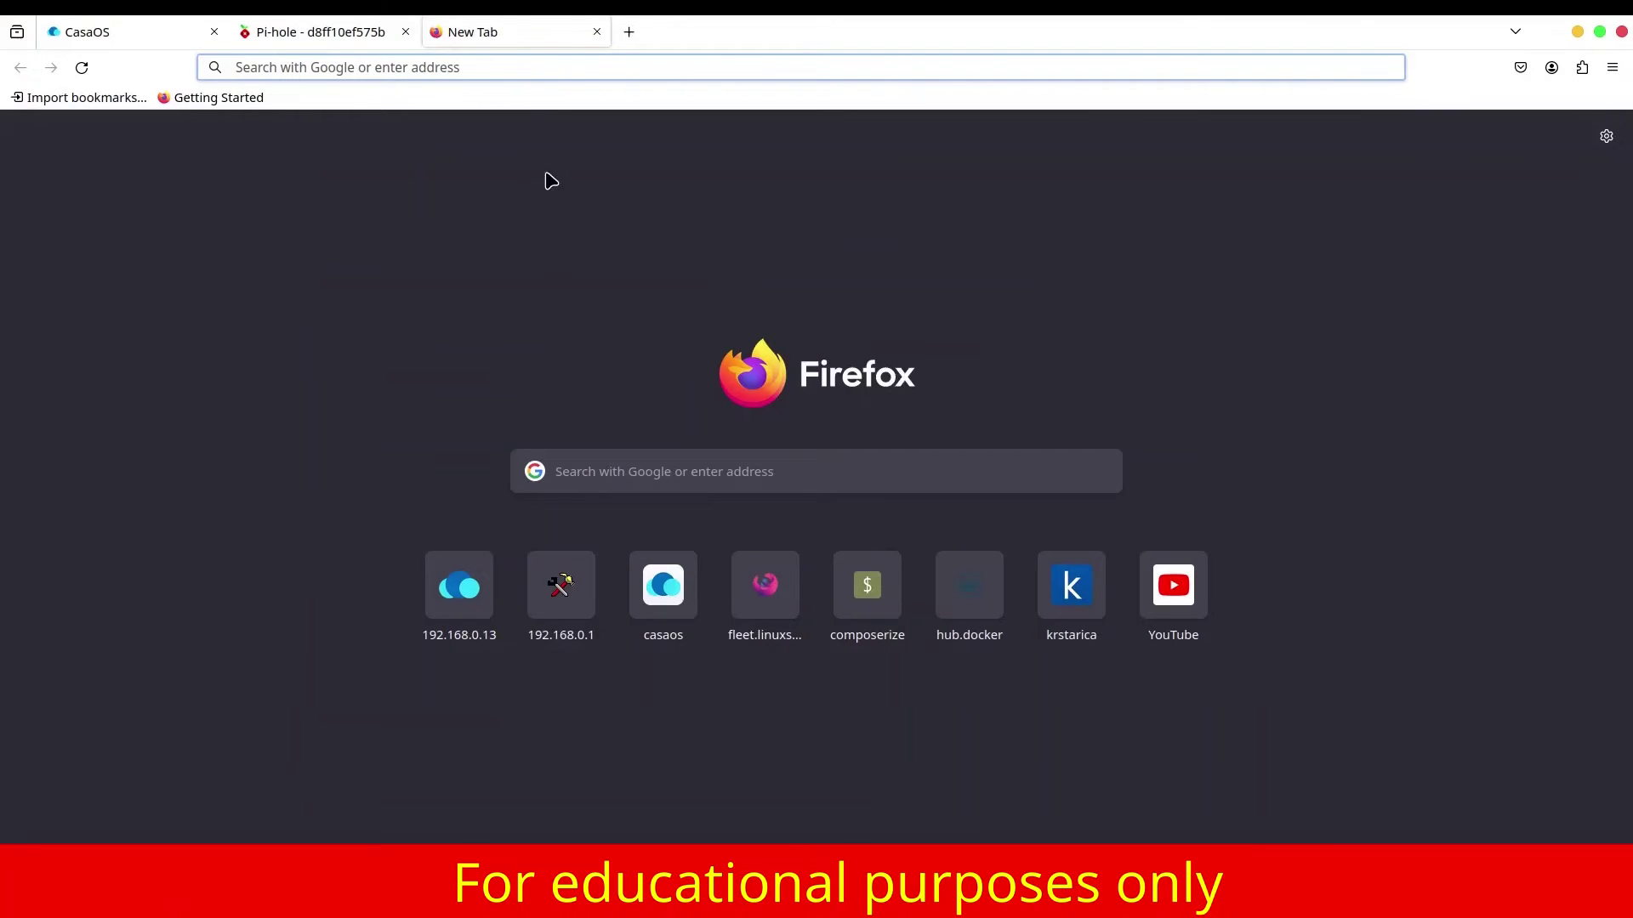
left_click(518, 71)
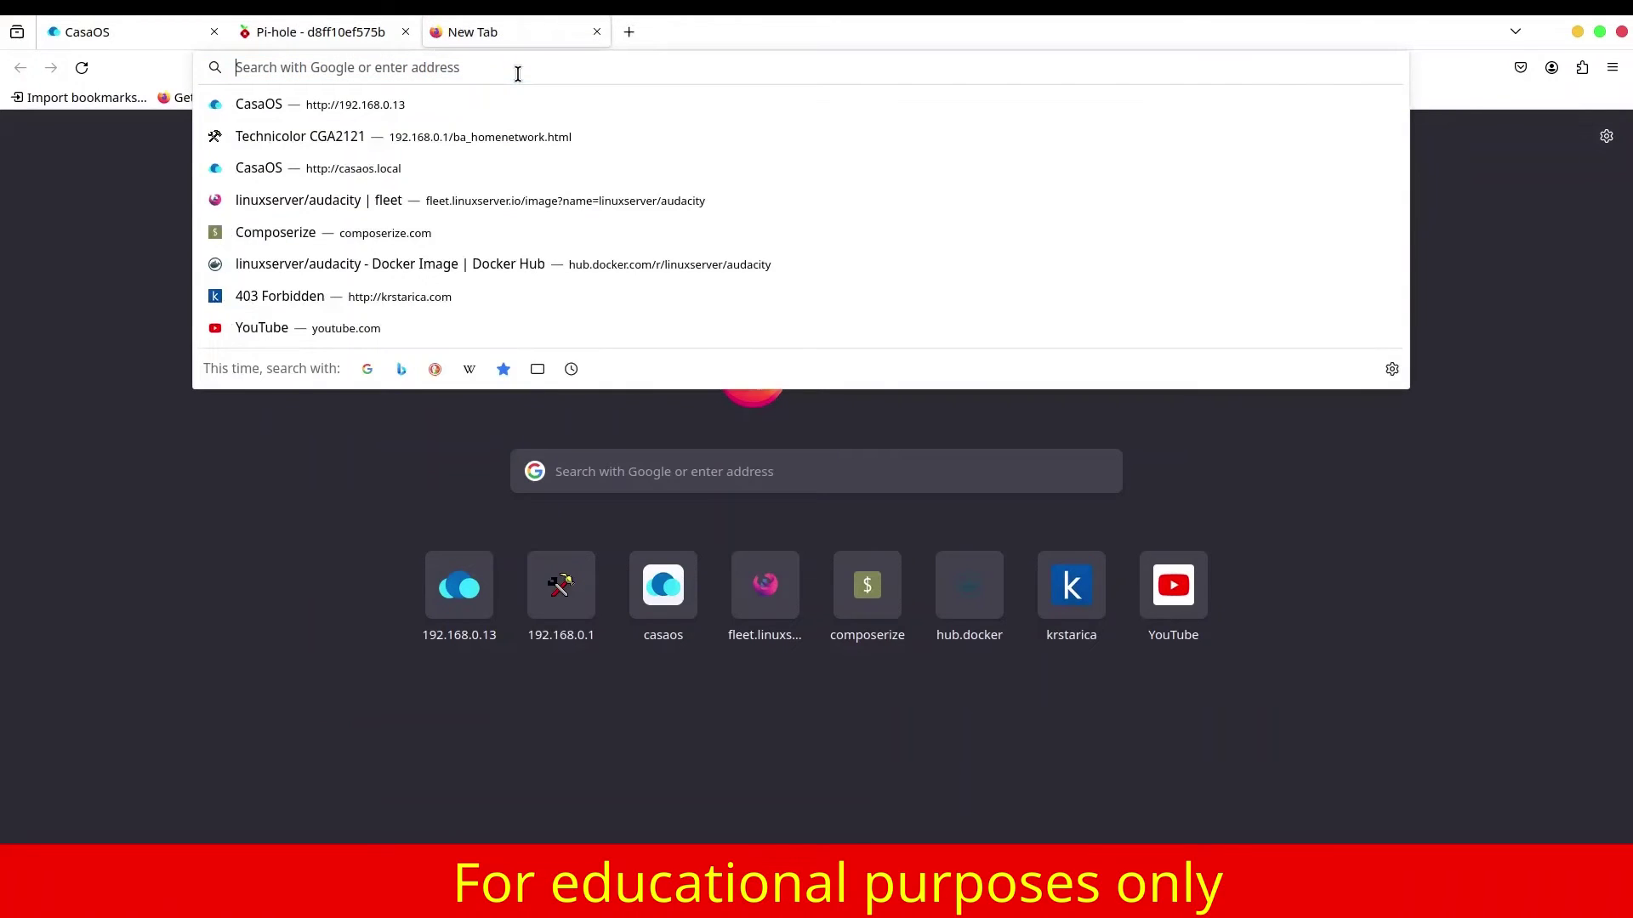
type("krsta")
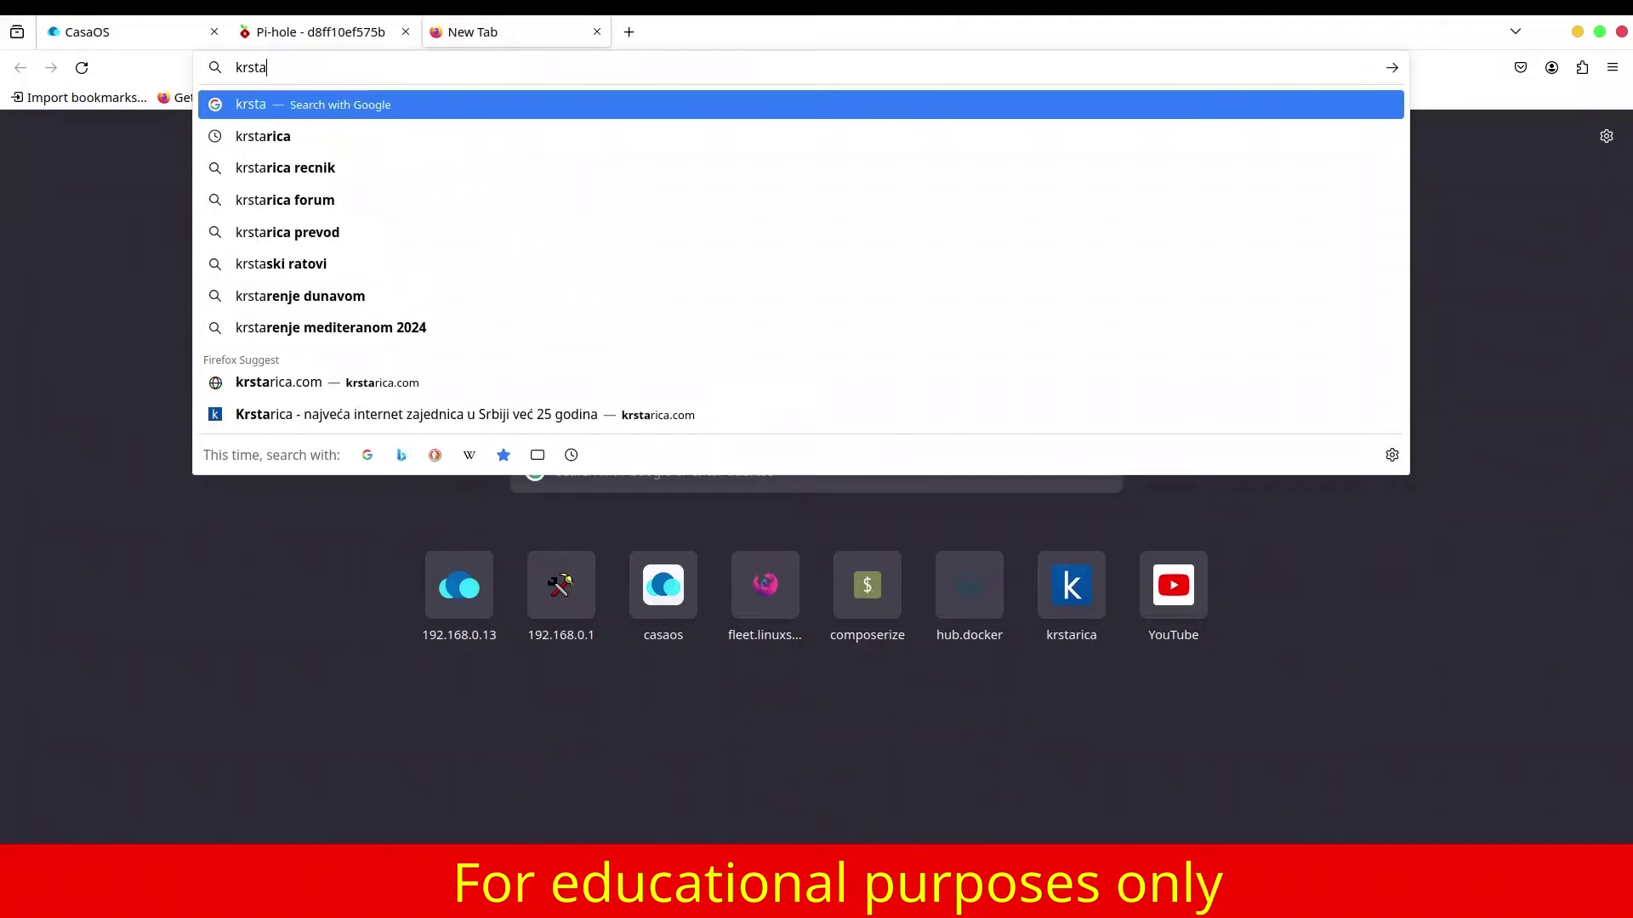
type("rica.com")
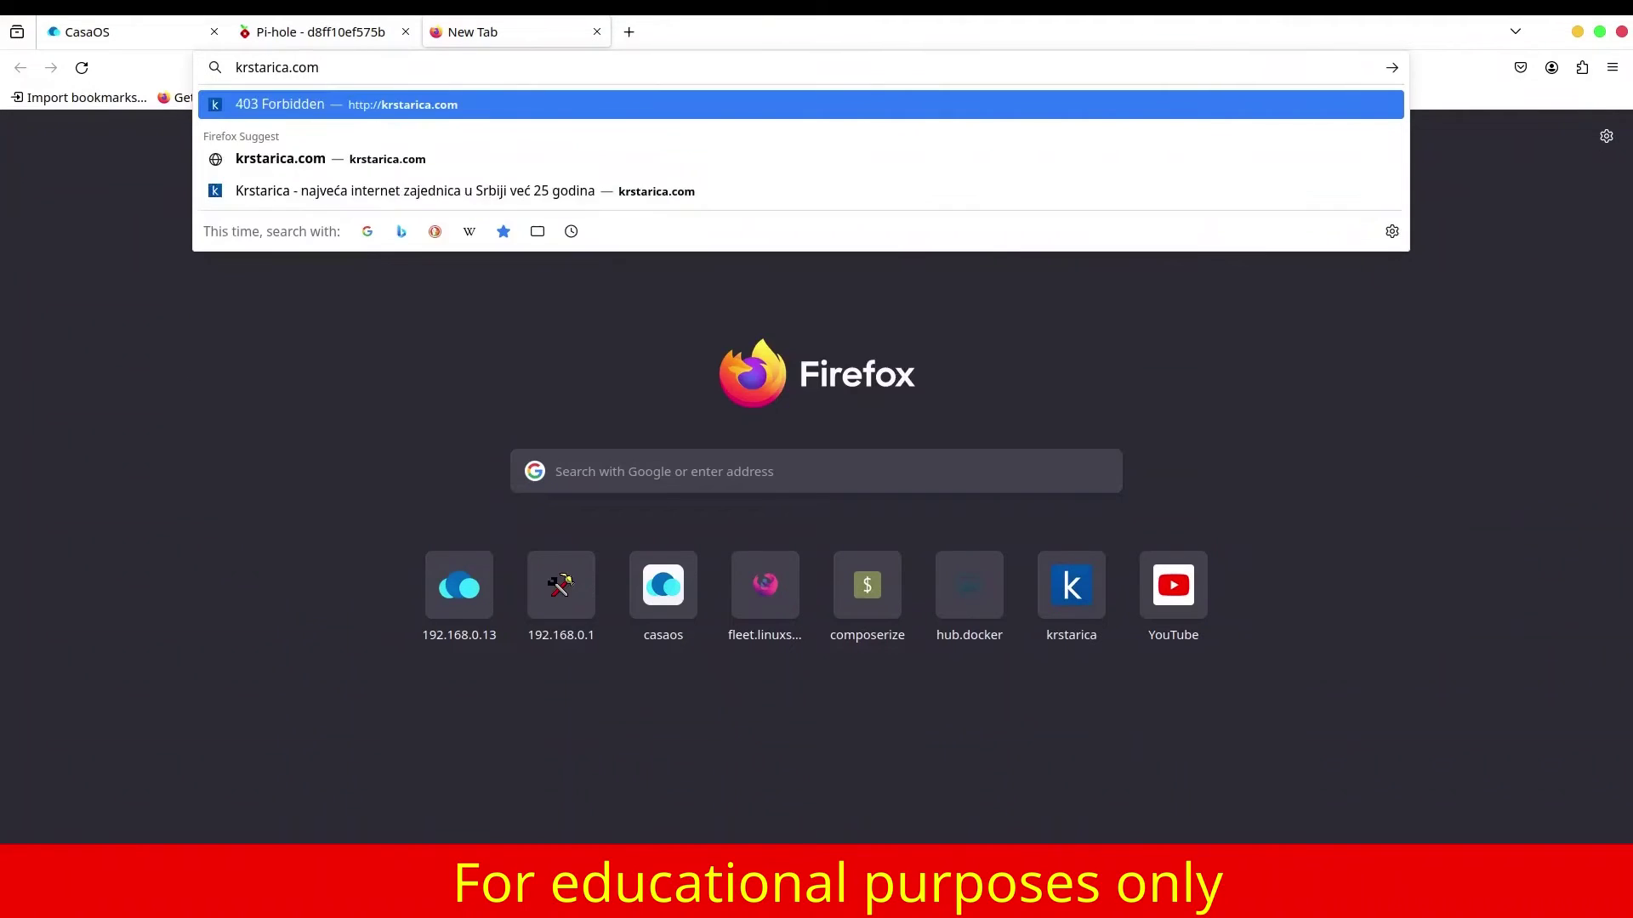
key("Return")
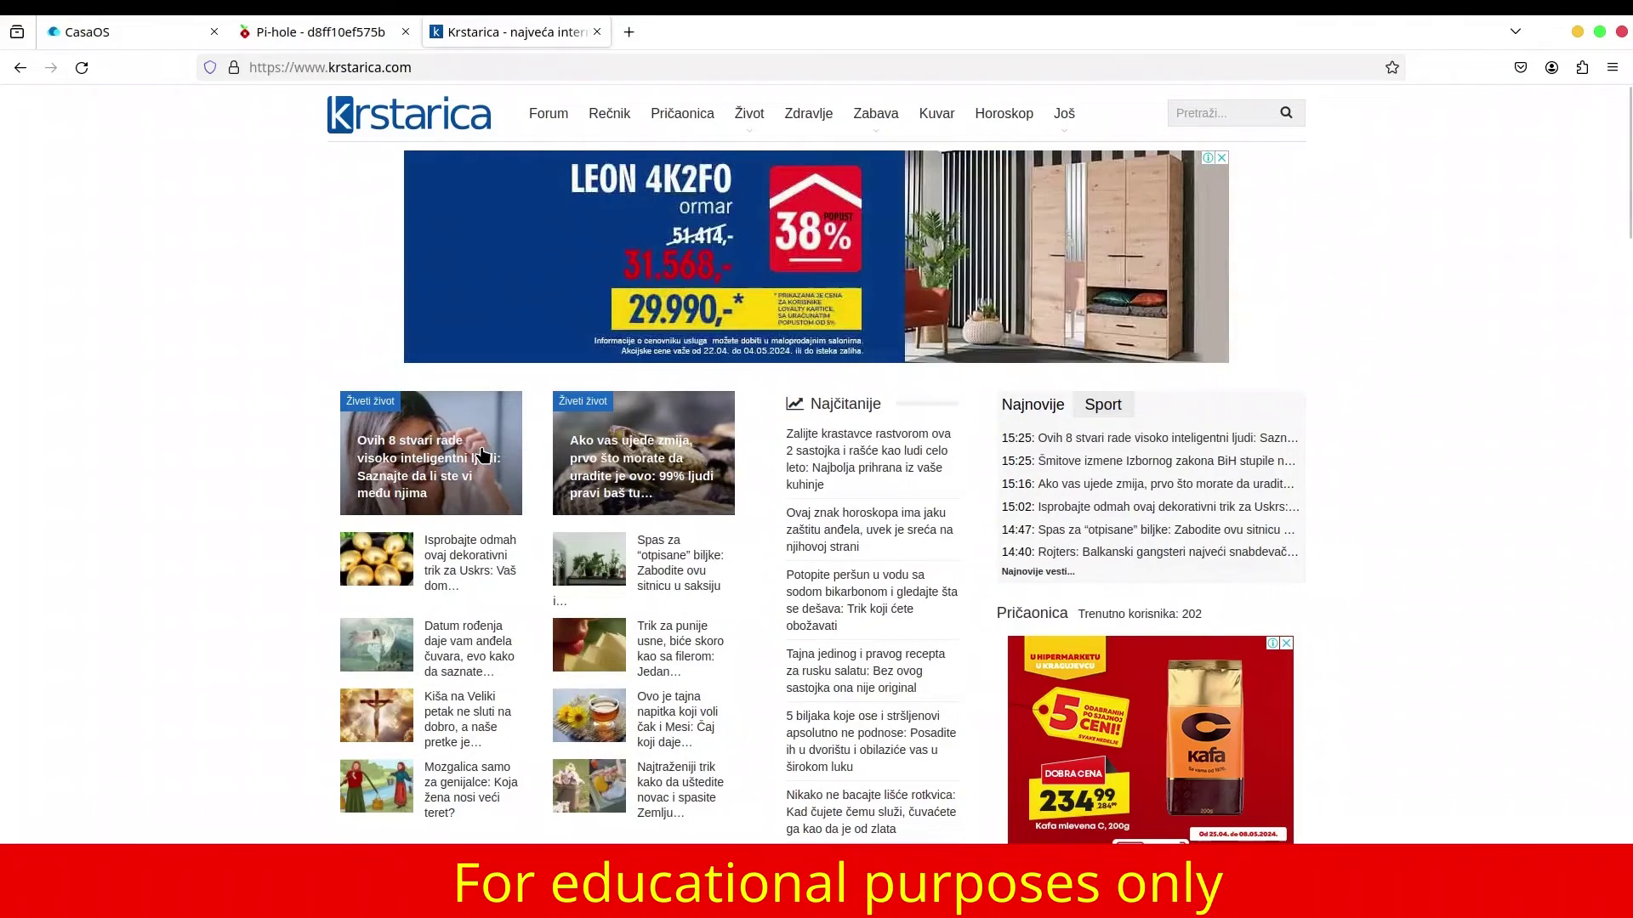
Open the connected Wi-Fi network's details in GNOME Settings.
left_click(296, 28)
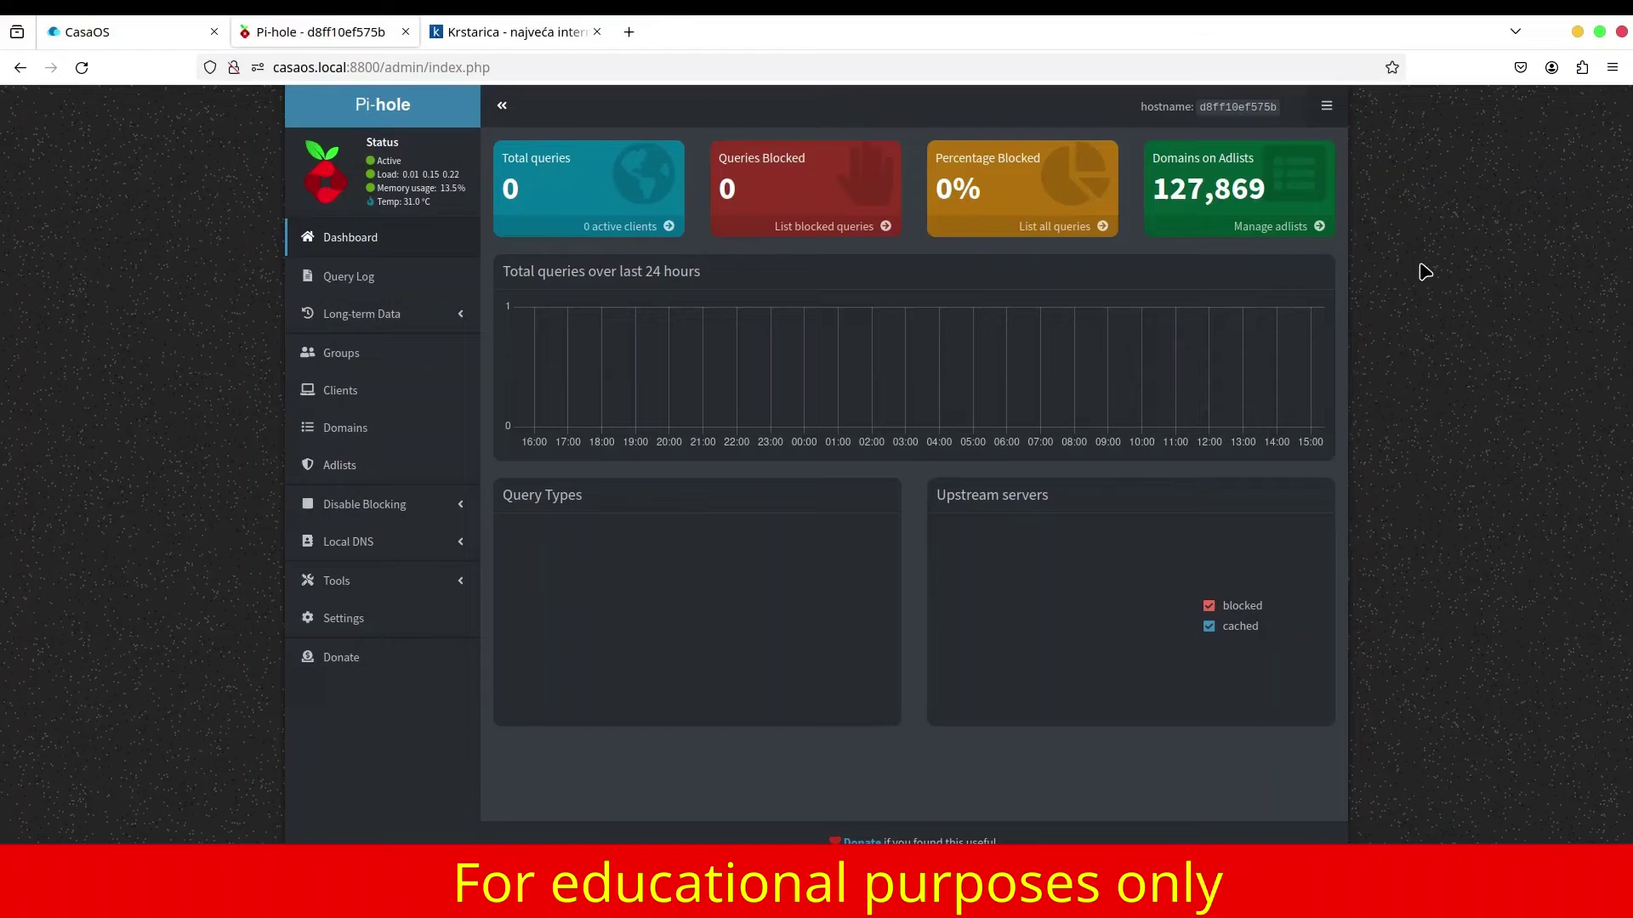
left_click(1599, 7)
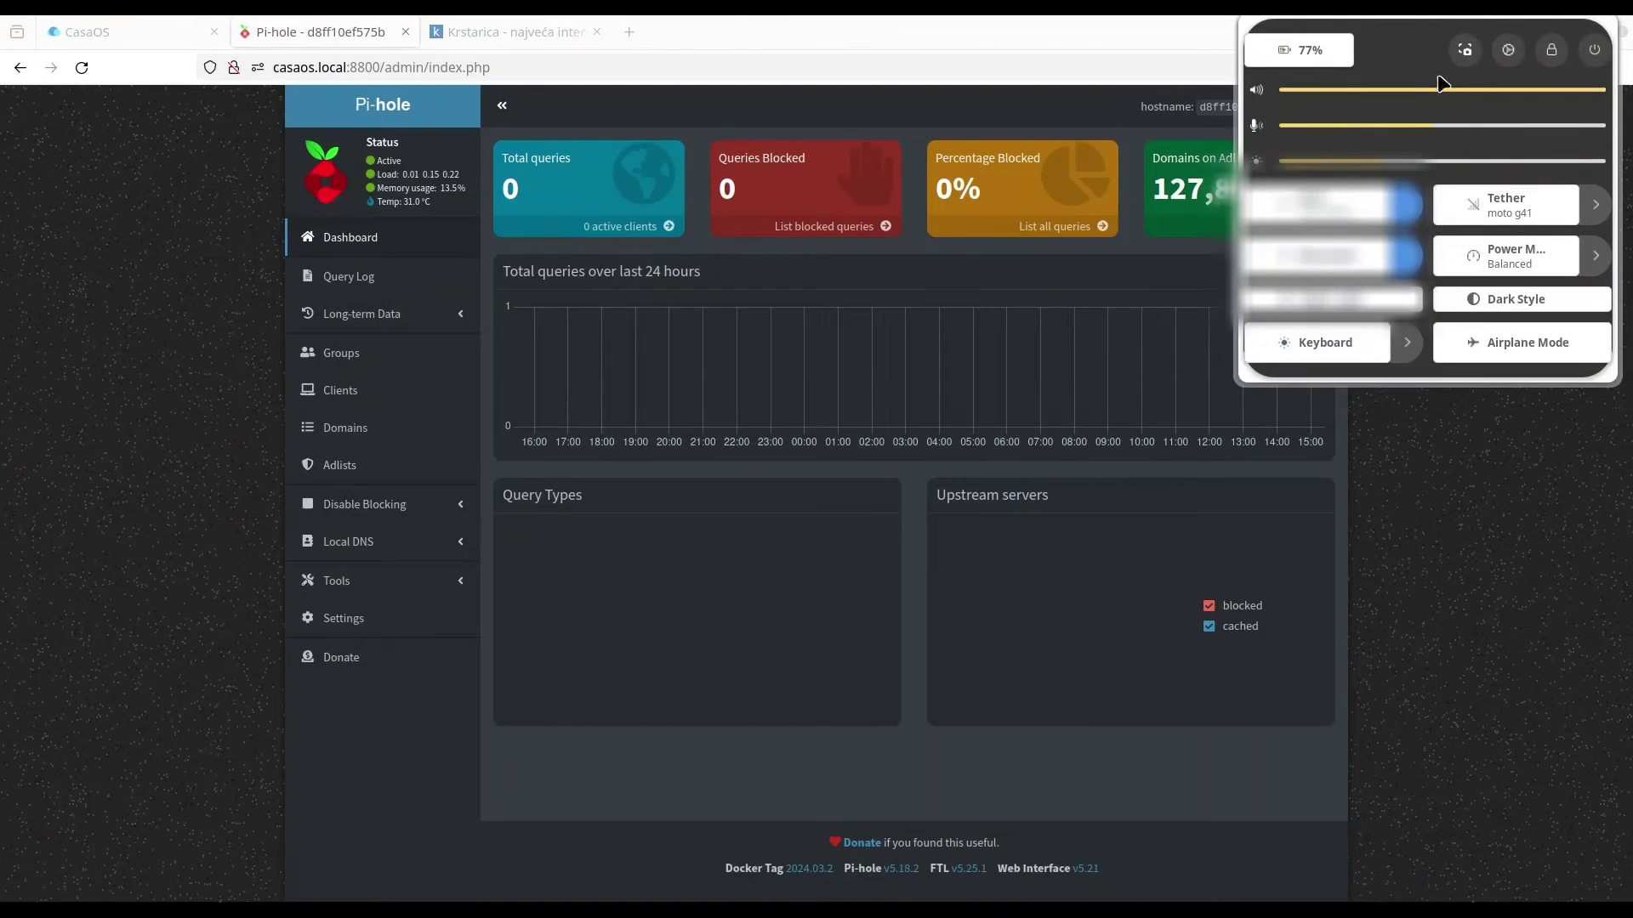
left_click(1508, 50)
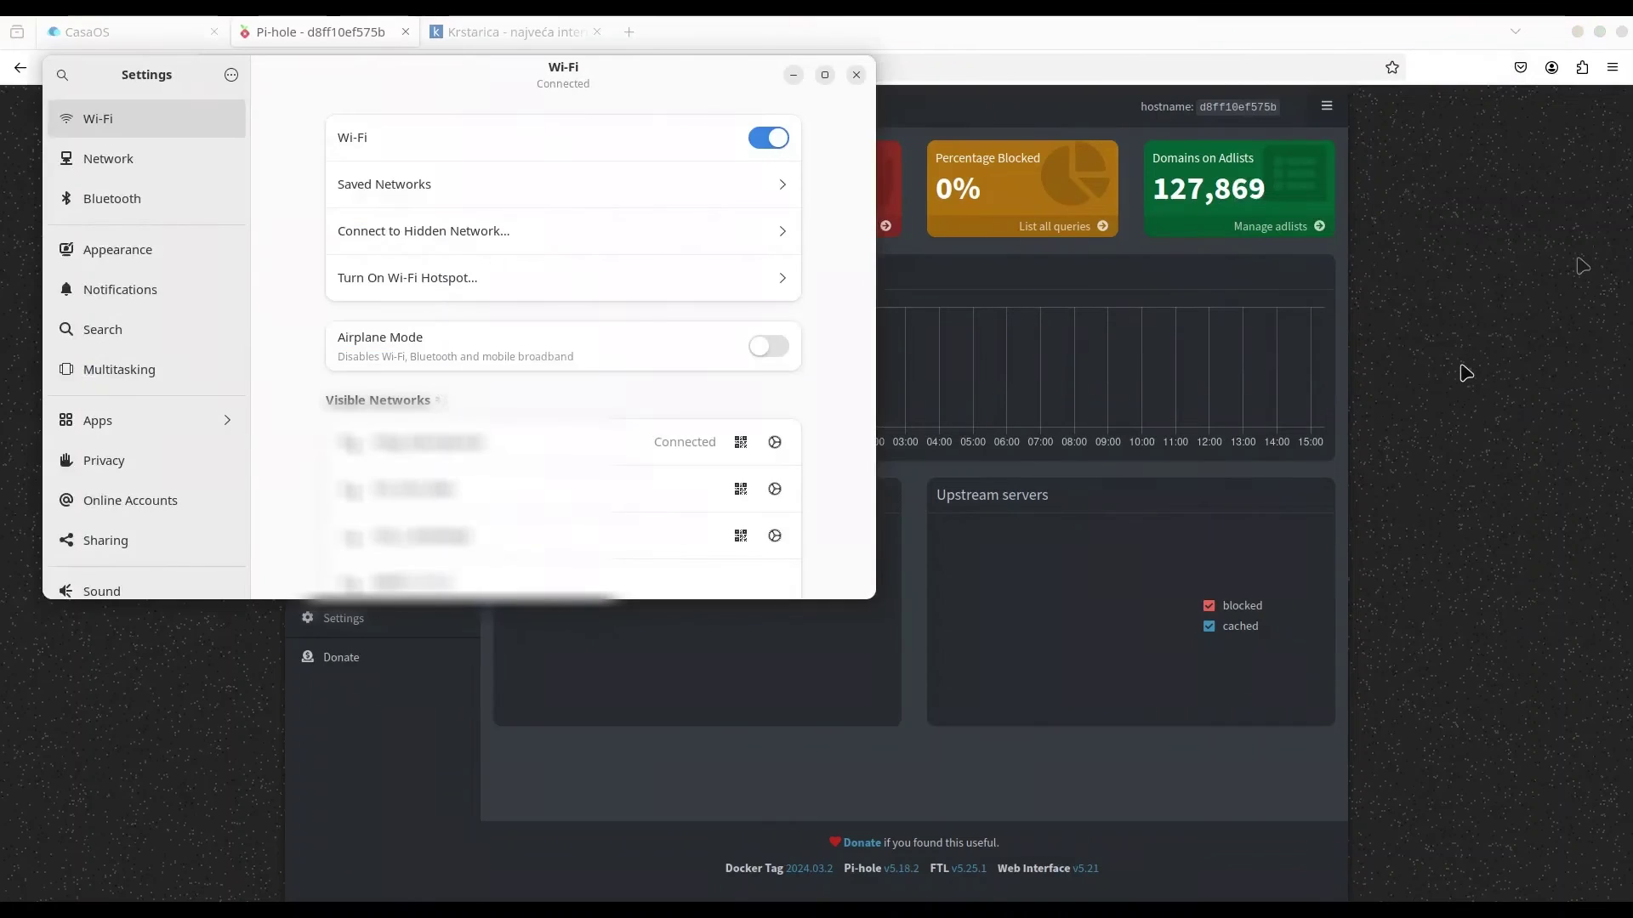
left_click(774, 442)
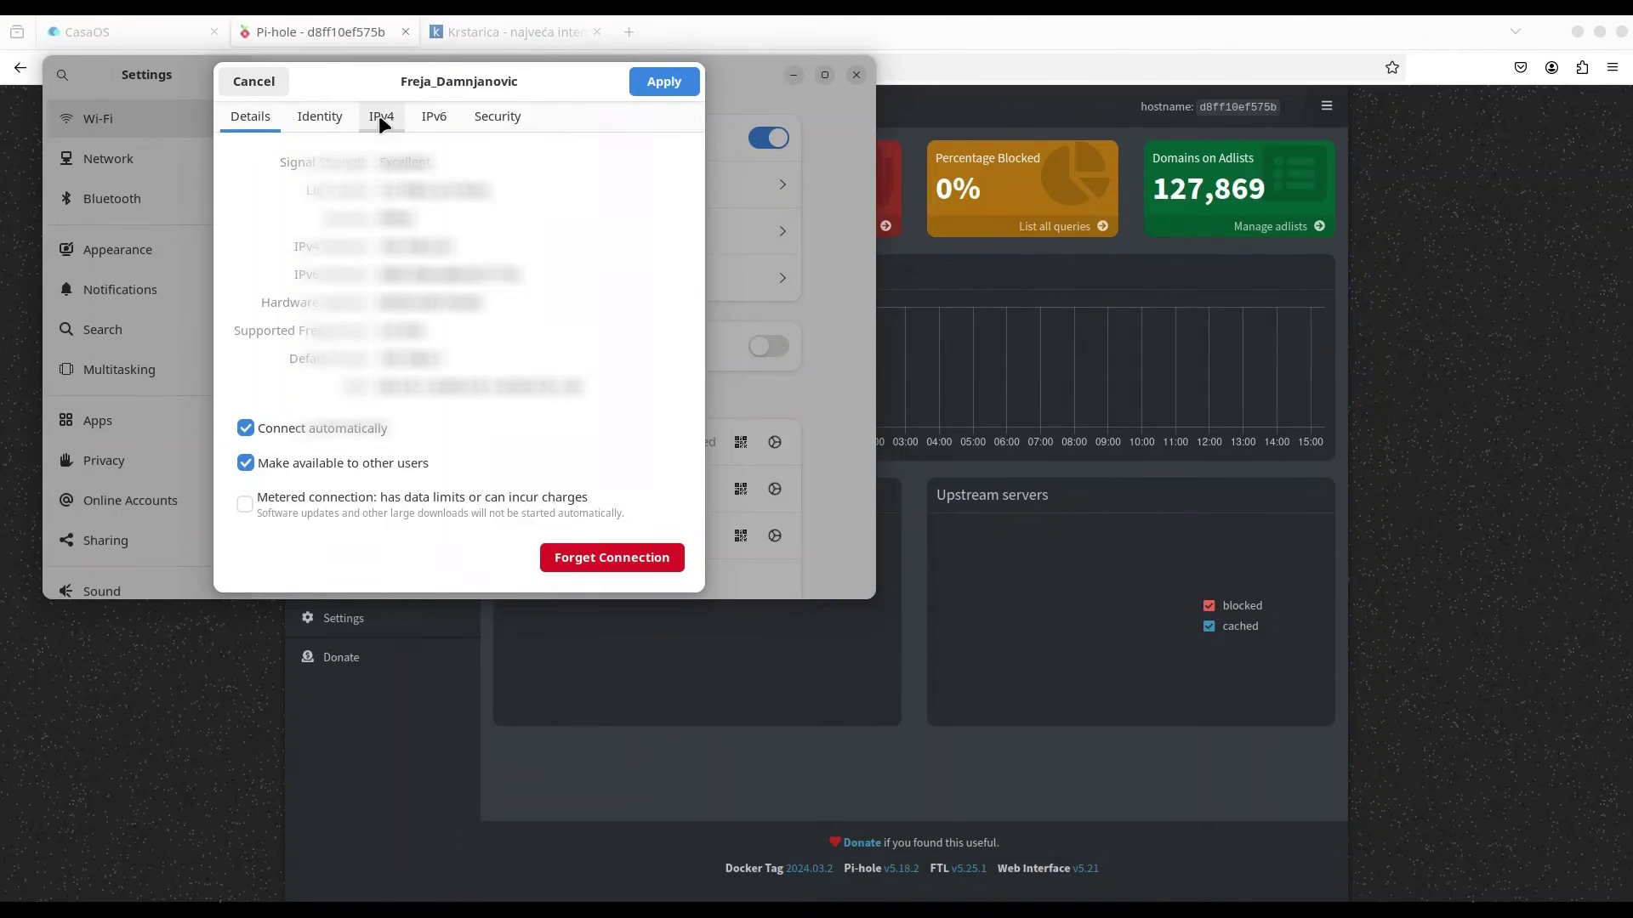
Turn off automatic IPv4 DNS, set 192.168.0.26, apply, and reconnect the Wi-Fi.
left_click(380, 118)
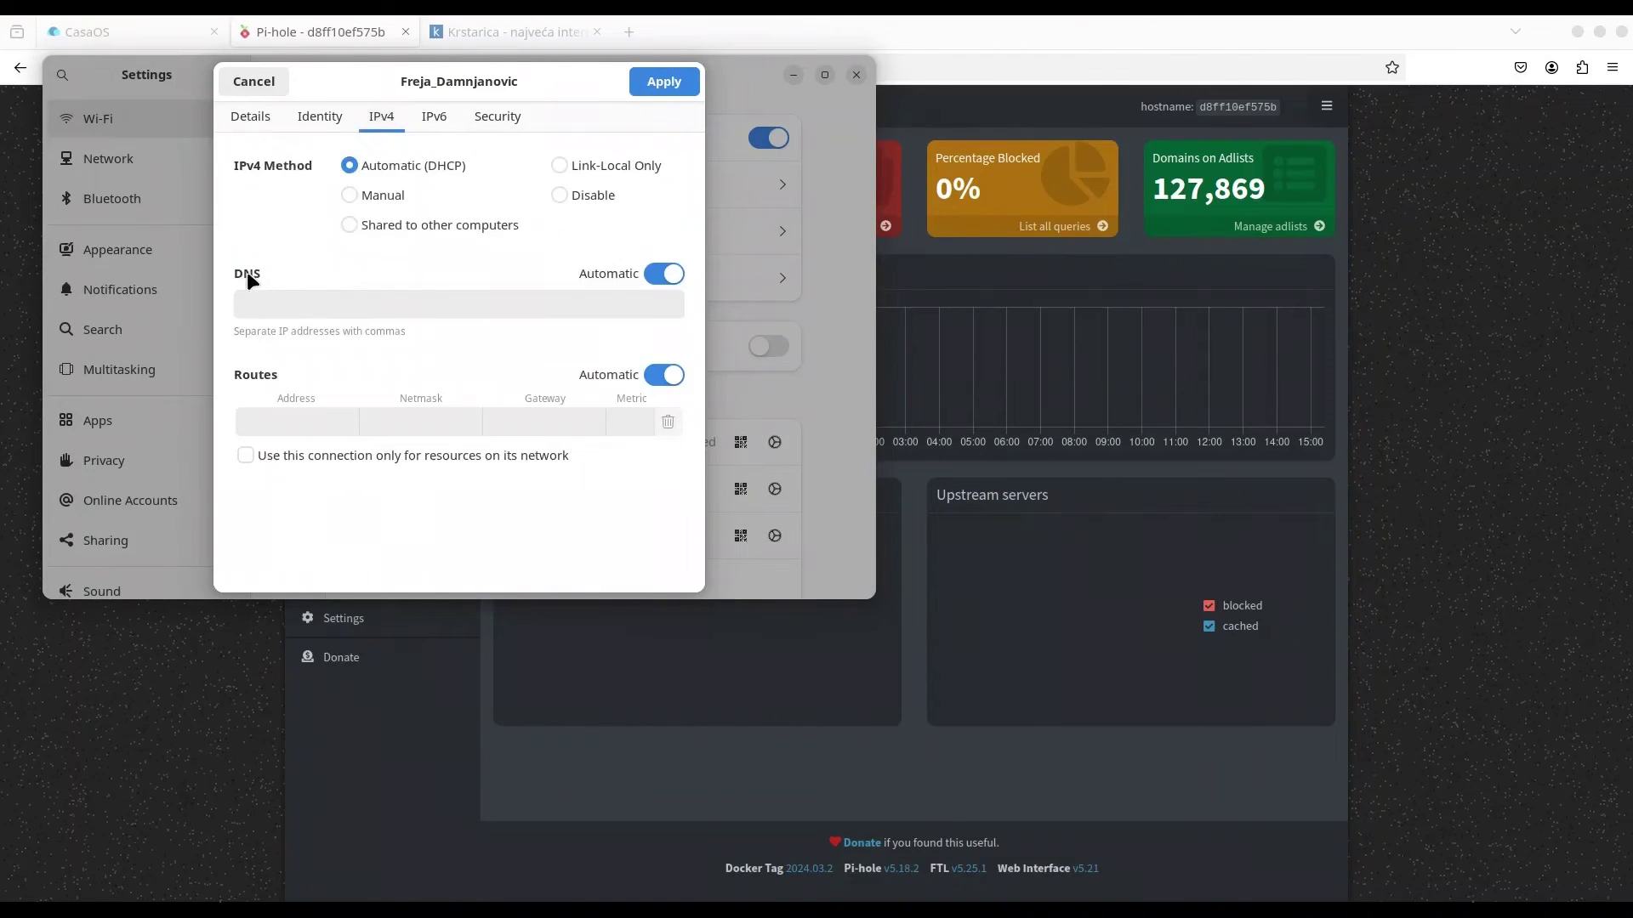
left_click(663, 274)
left_click(336, 306)
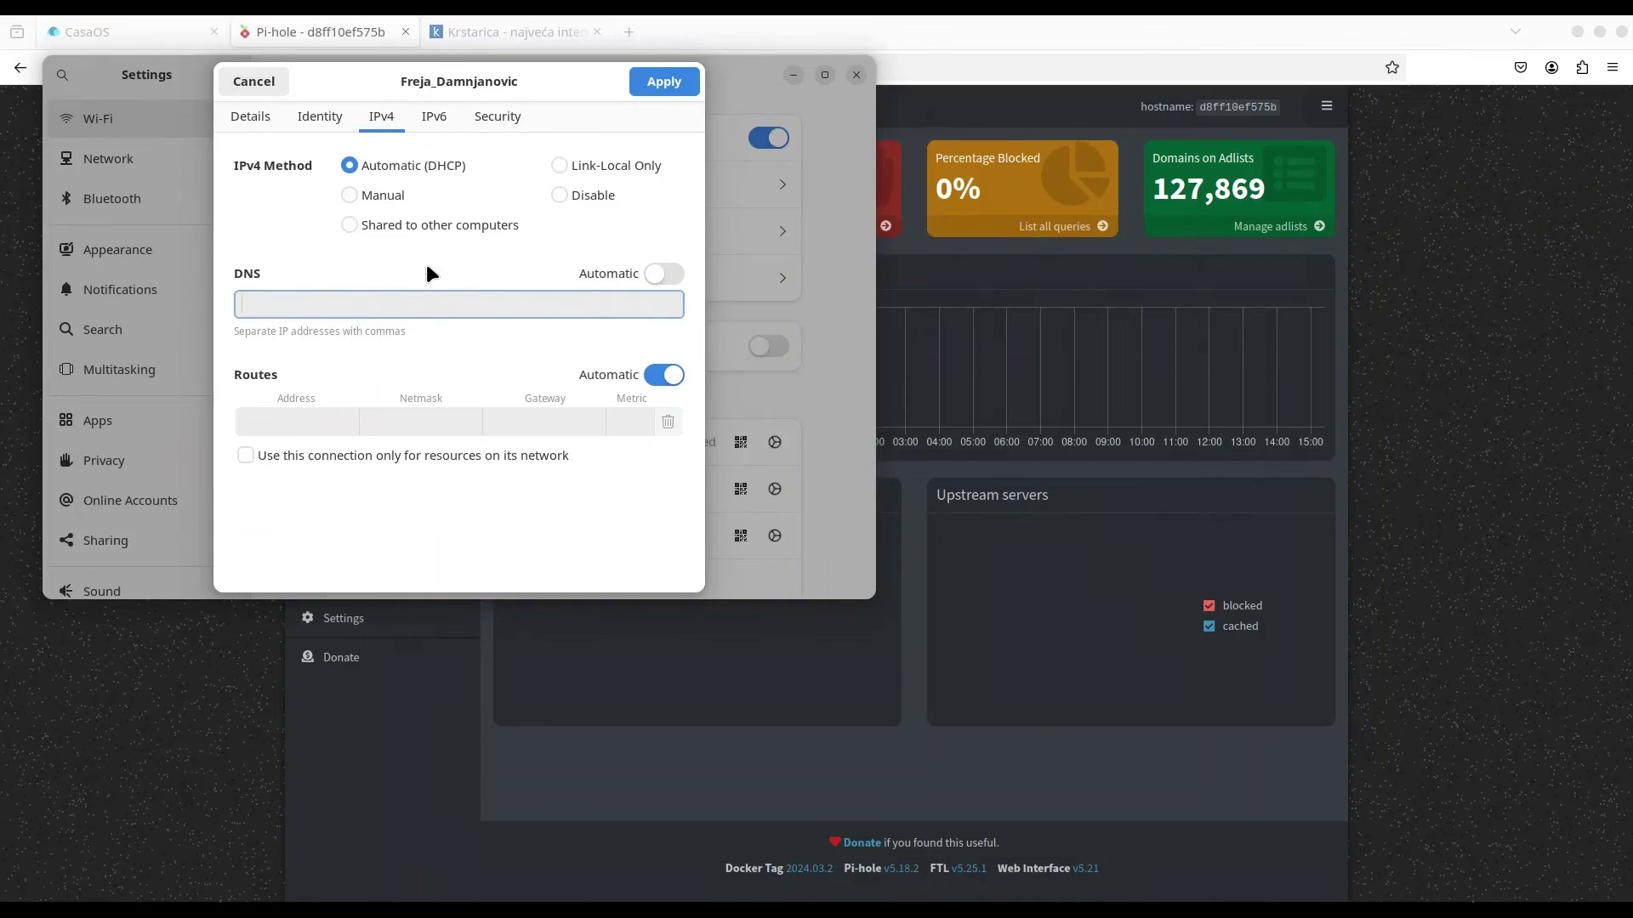
type("192.")
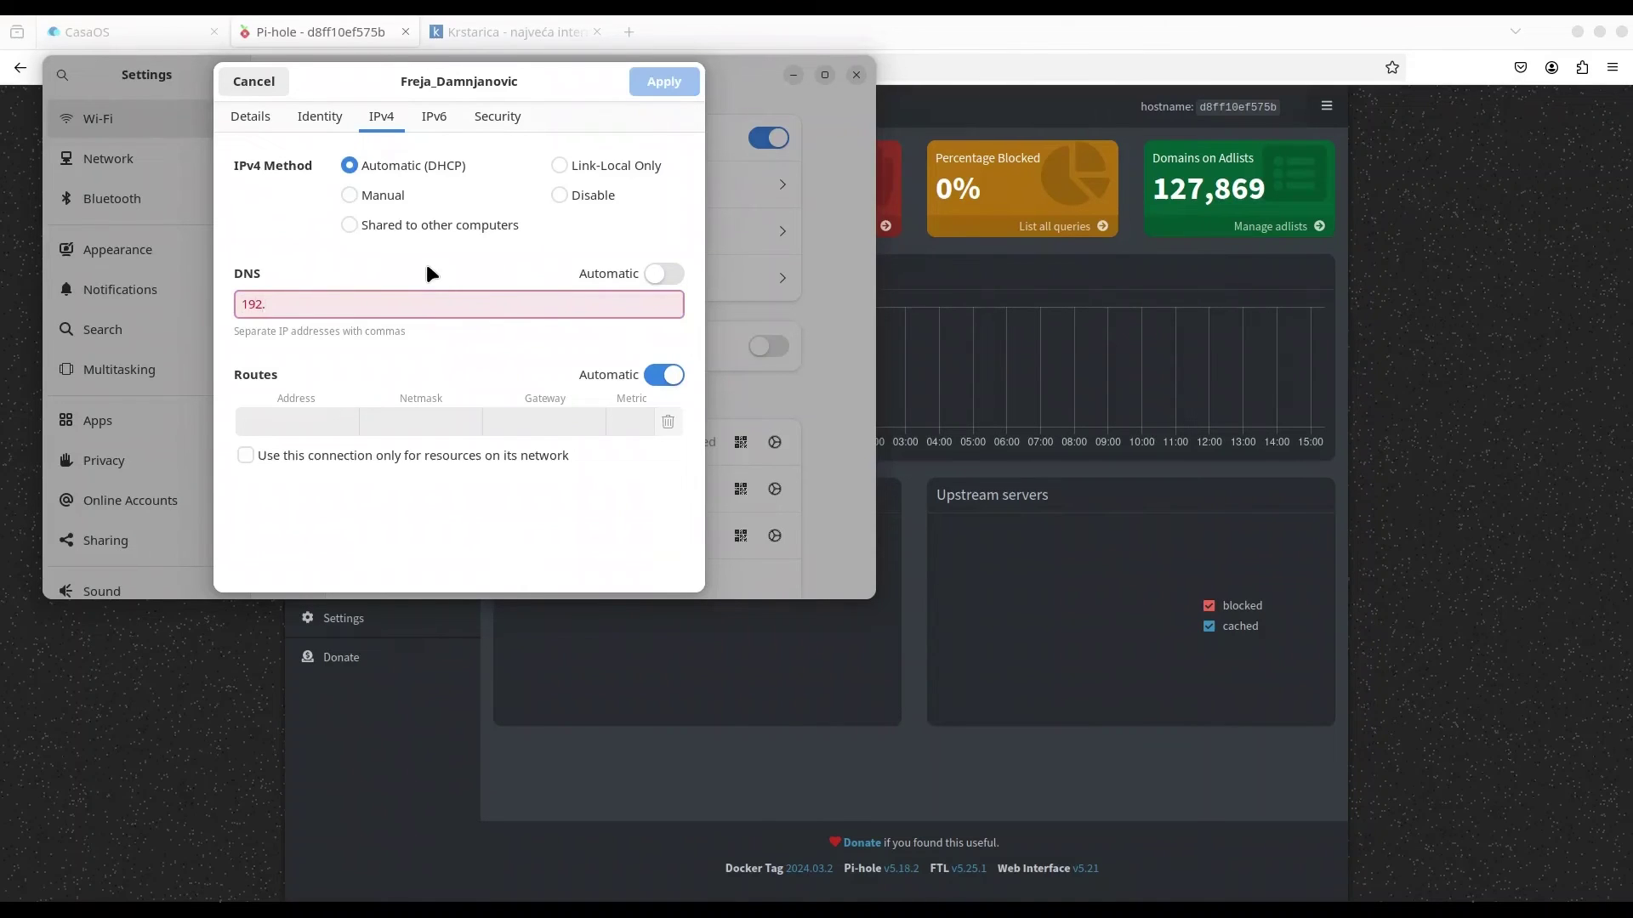
type("168.0.26")
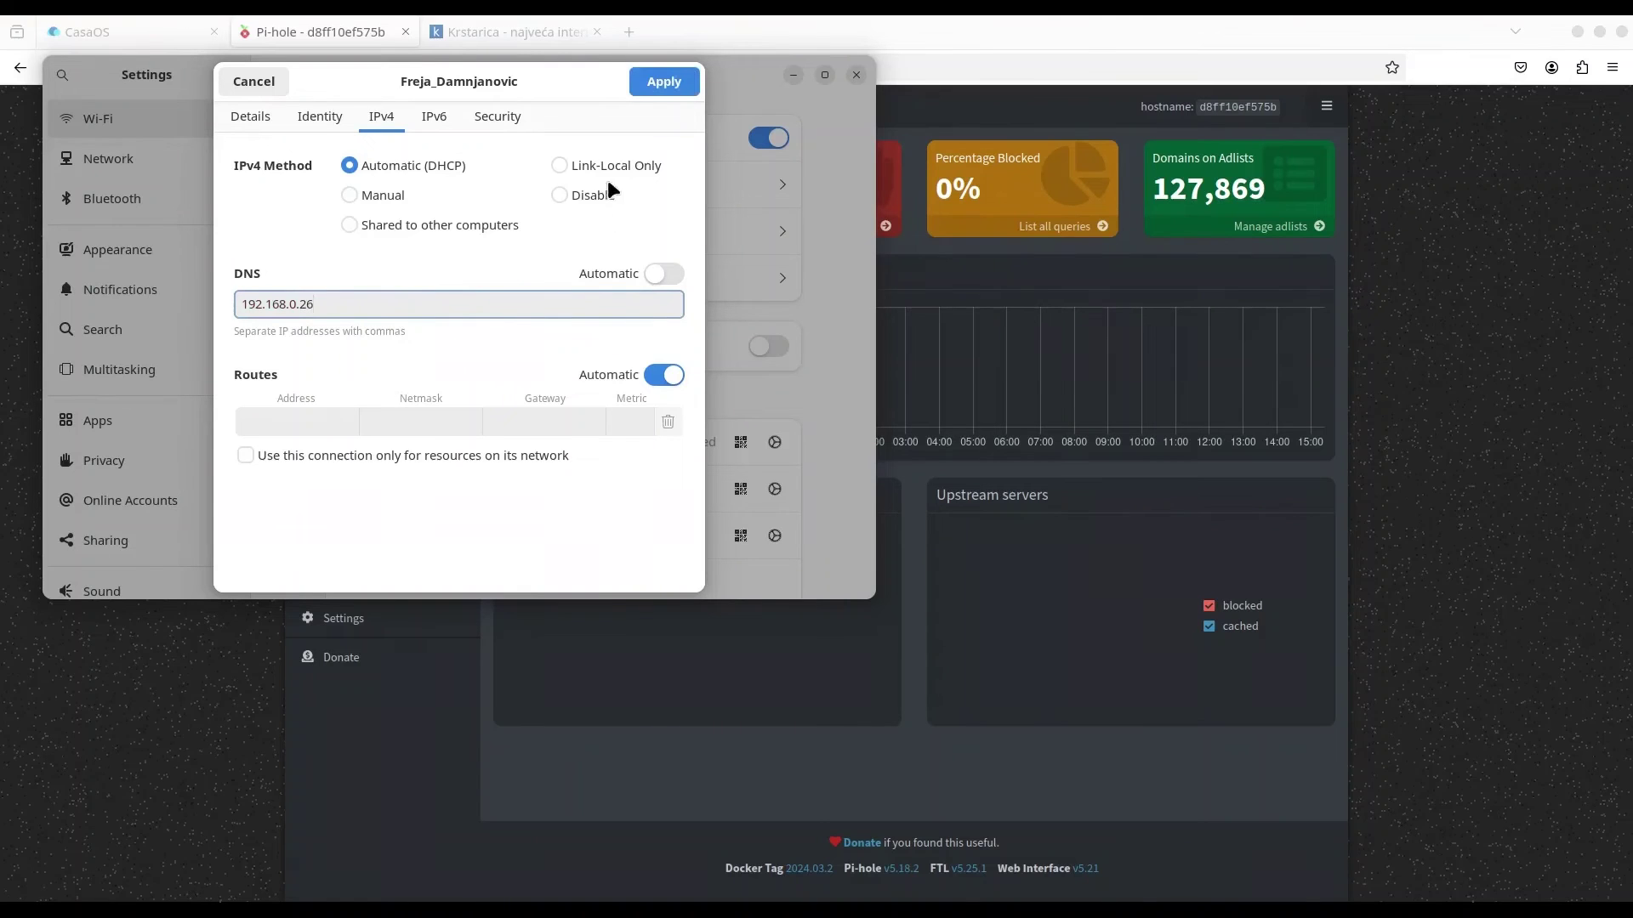
left_click(660, 85)
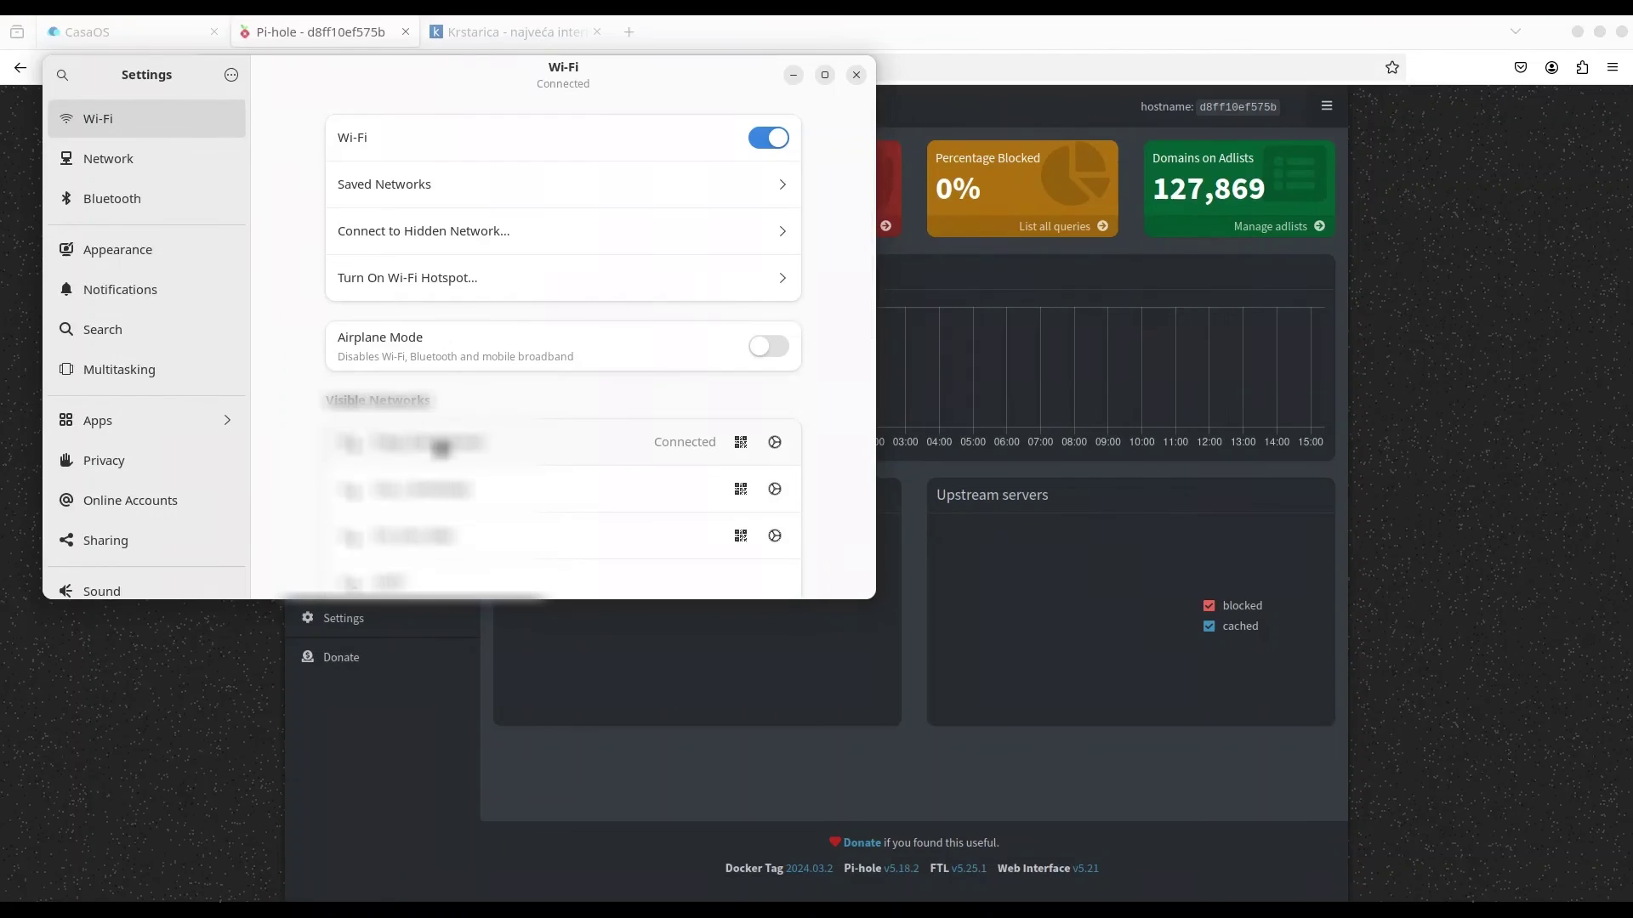
left_click(440, 448)
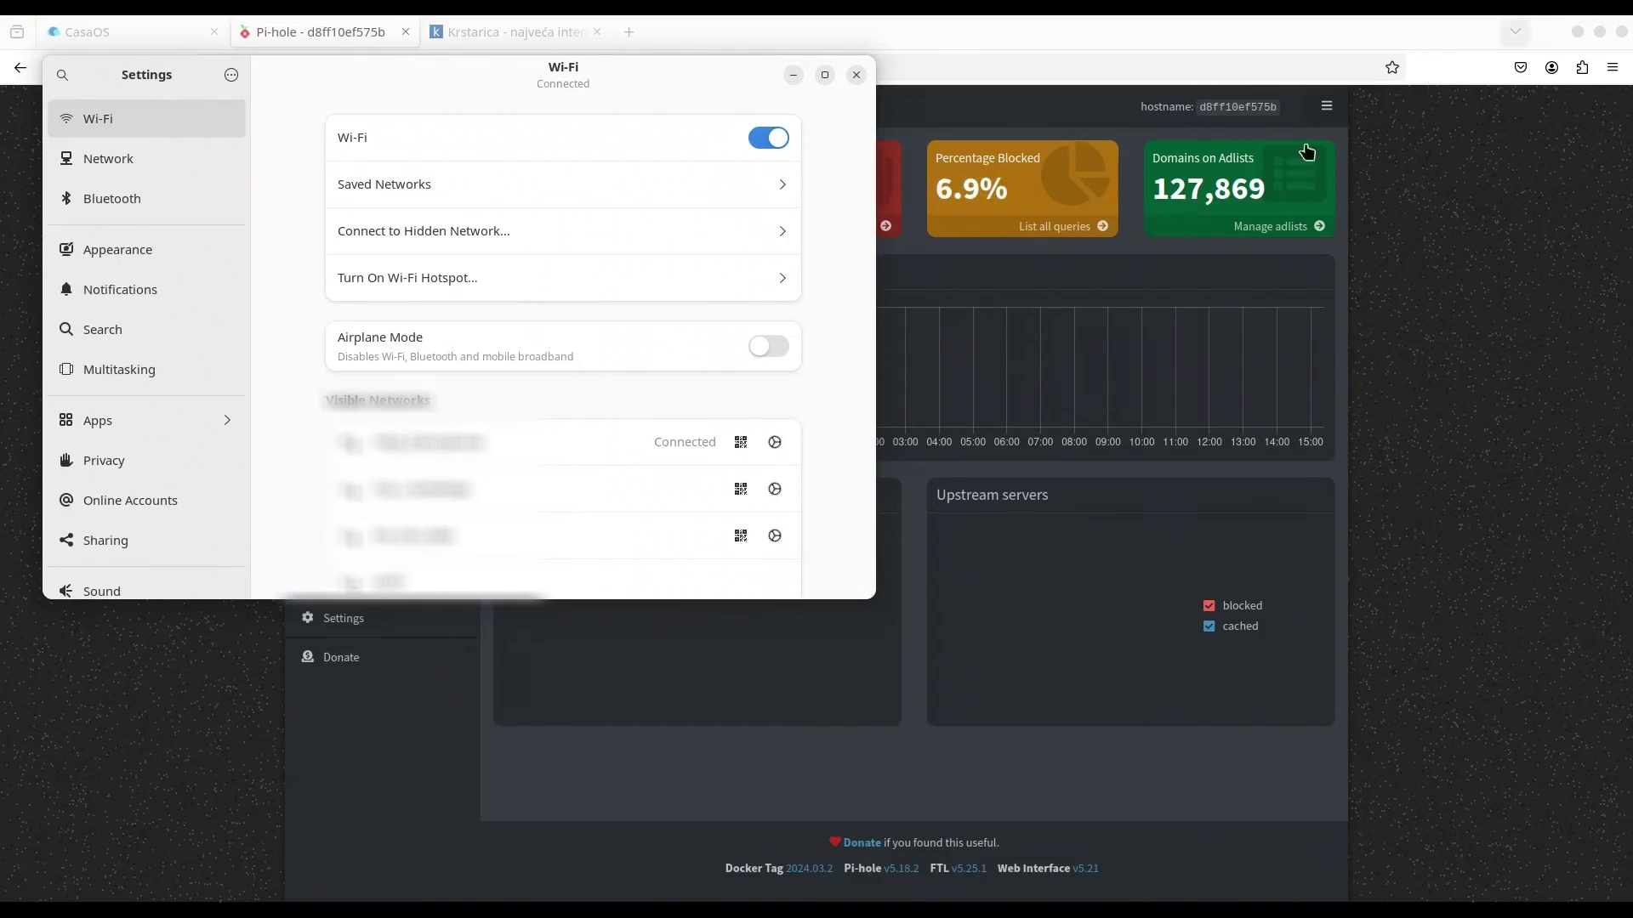
Minimize Settings to check Pi-hole's query counters, then return to the Krstarica tab.
left_click(793, 76)
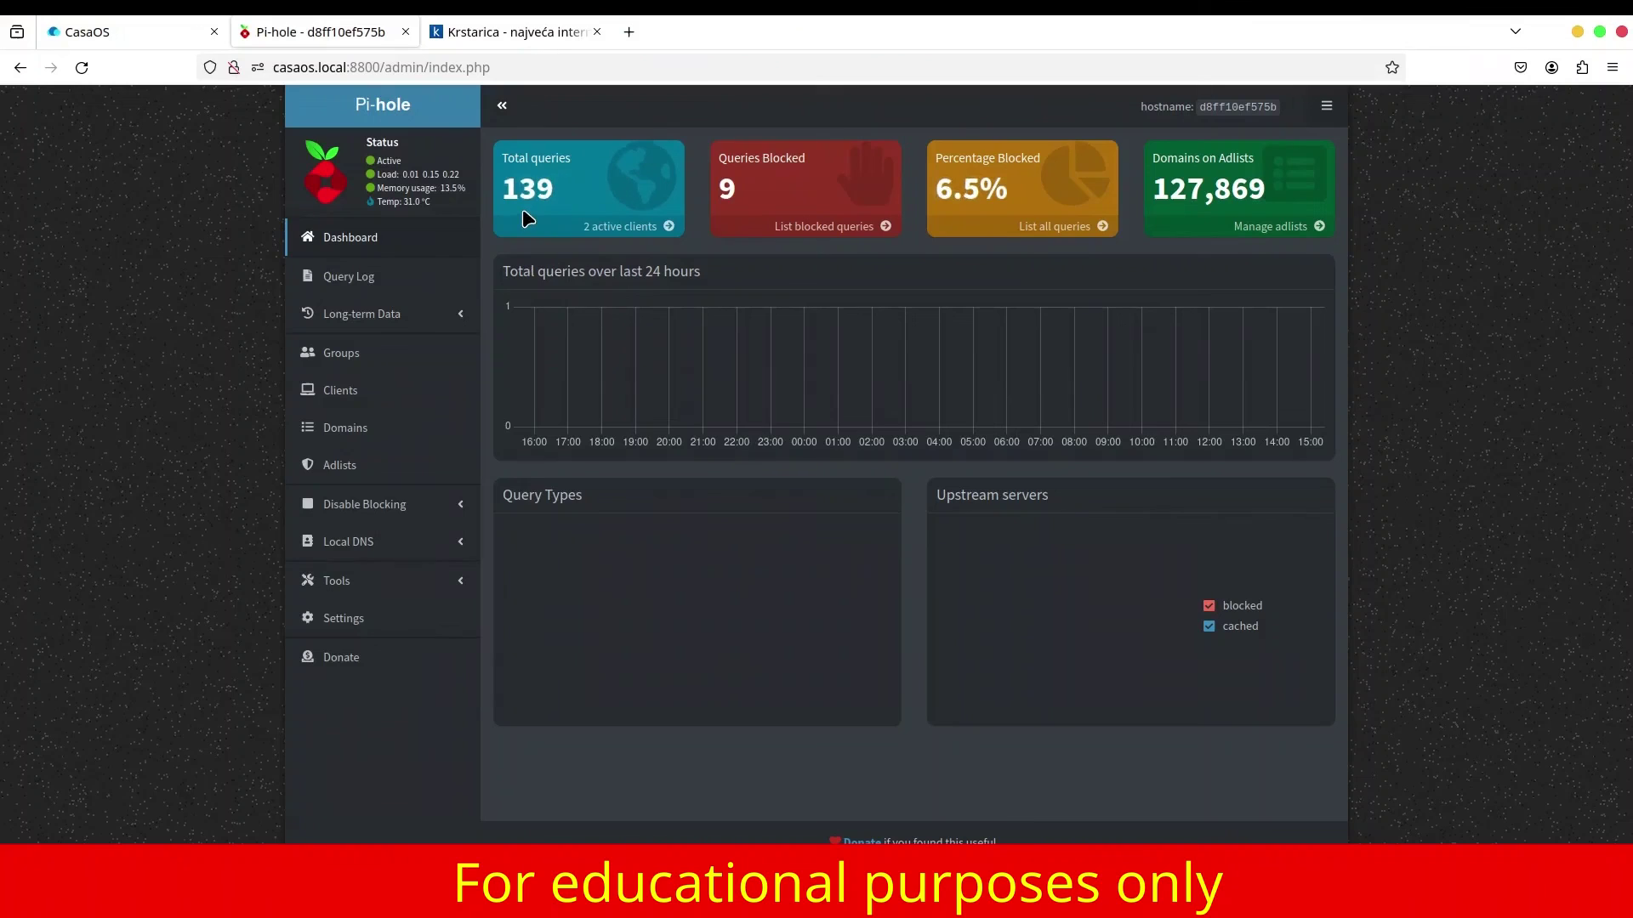
mouse_move(523, 210)
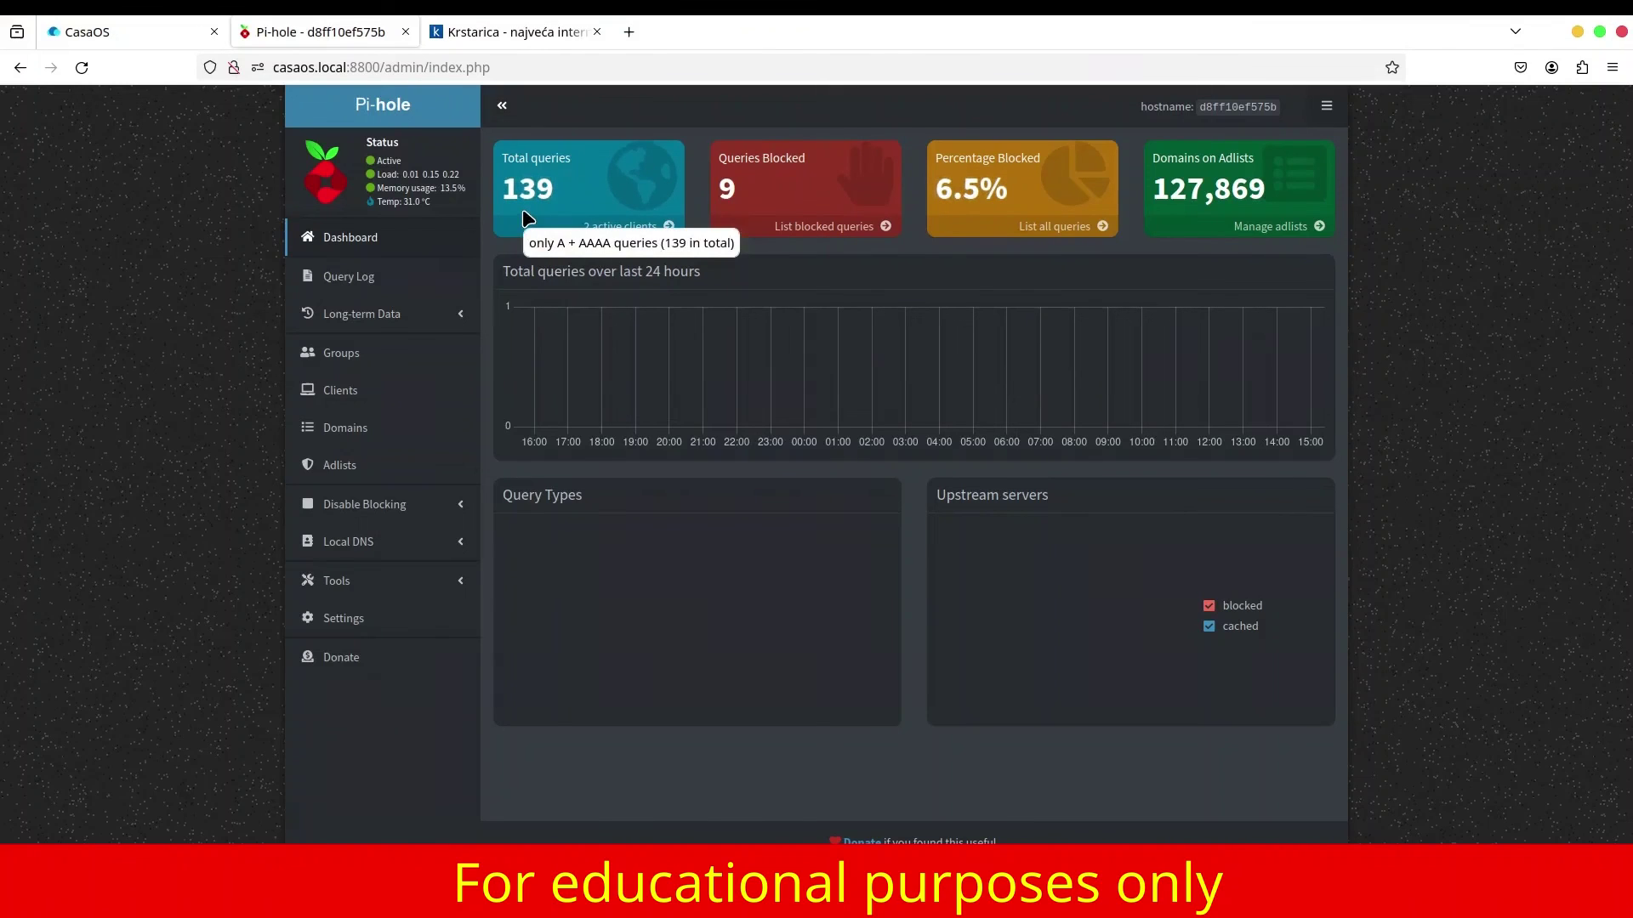
left_click(537, 34)
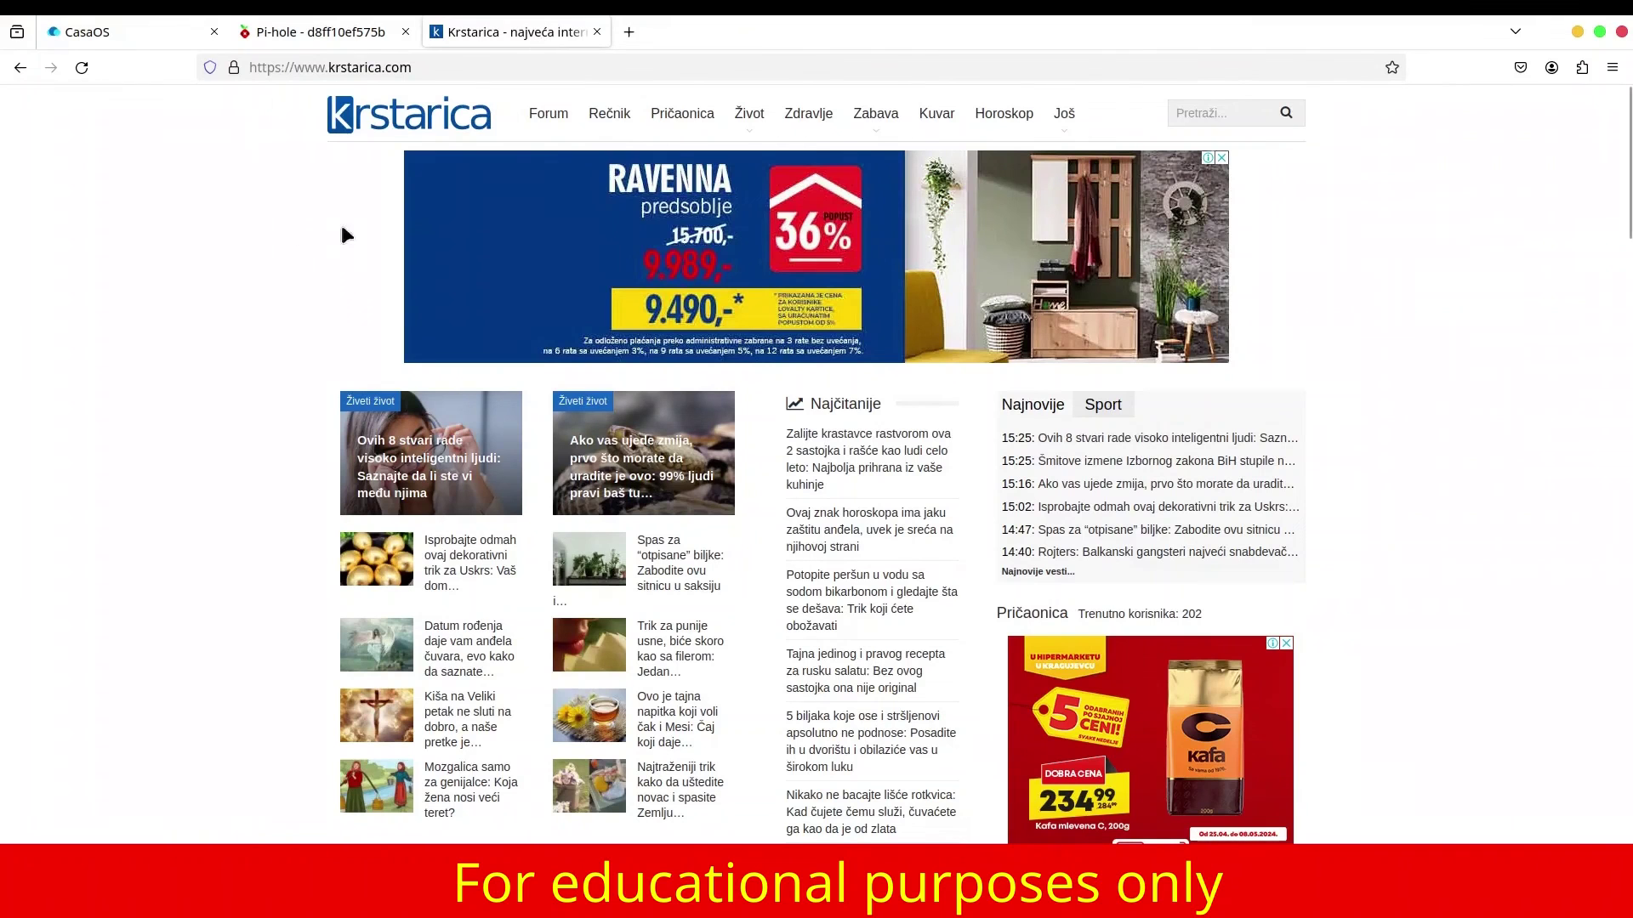
Reload krstarica.com to confirm ads are gone, then view Pi-hole's 286 queries, 123 blocked.
left_click(82, 68)
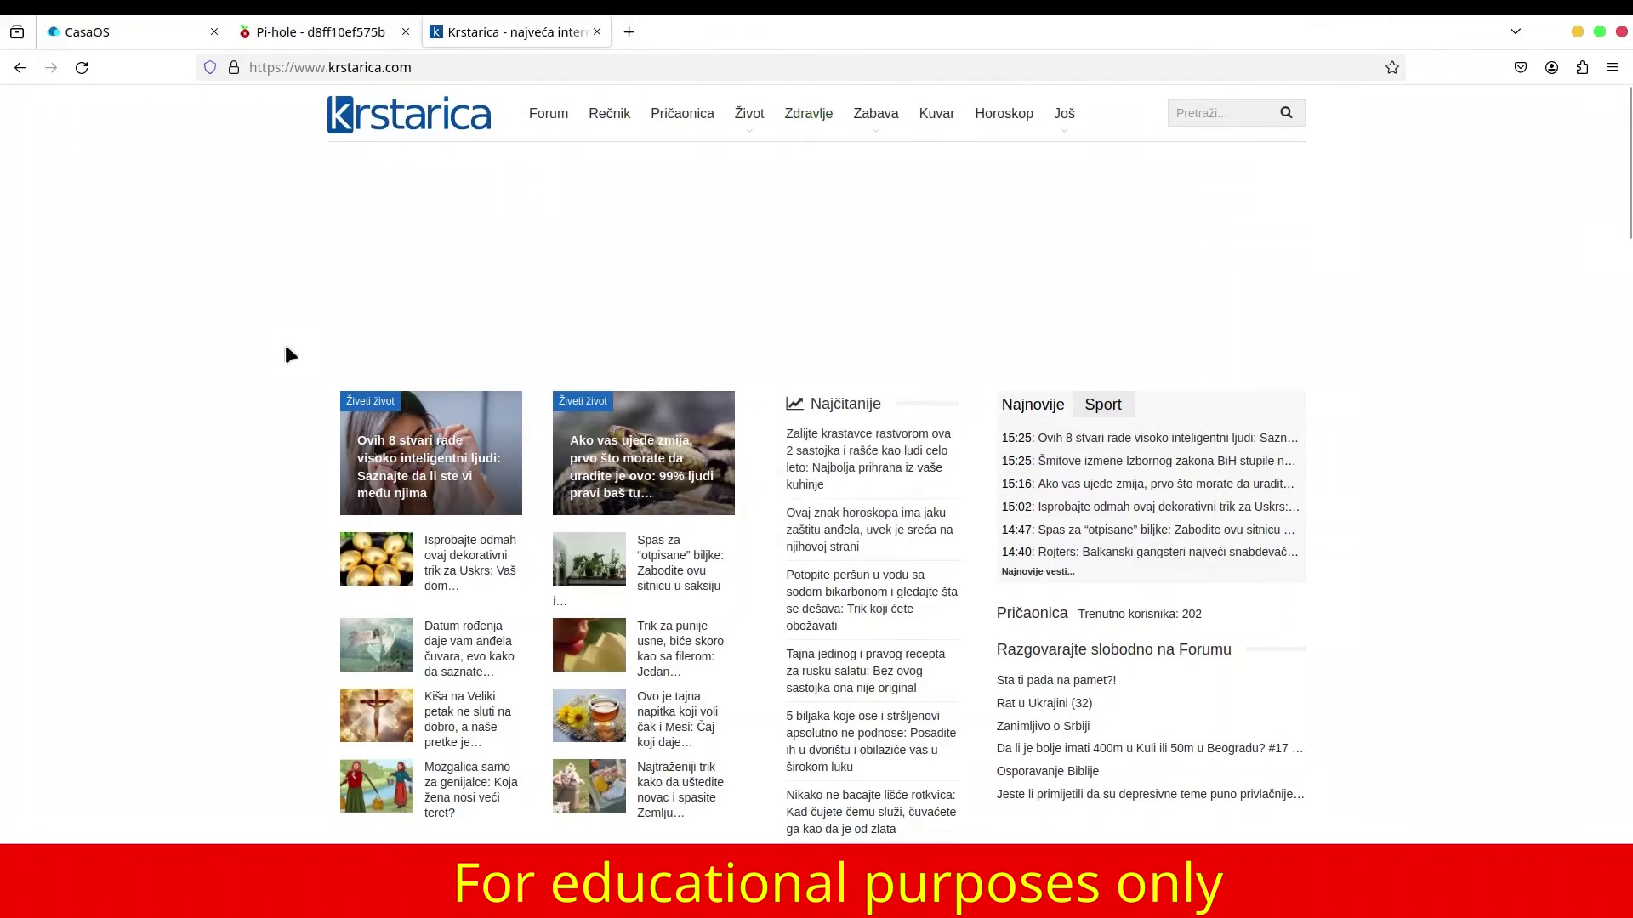
left_click(354, 29)
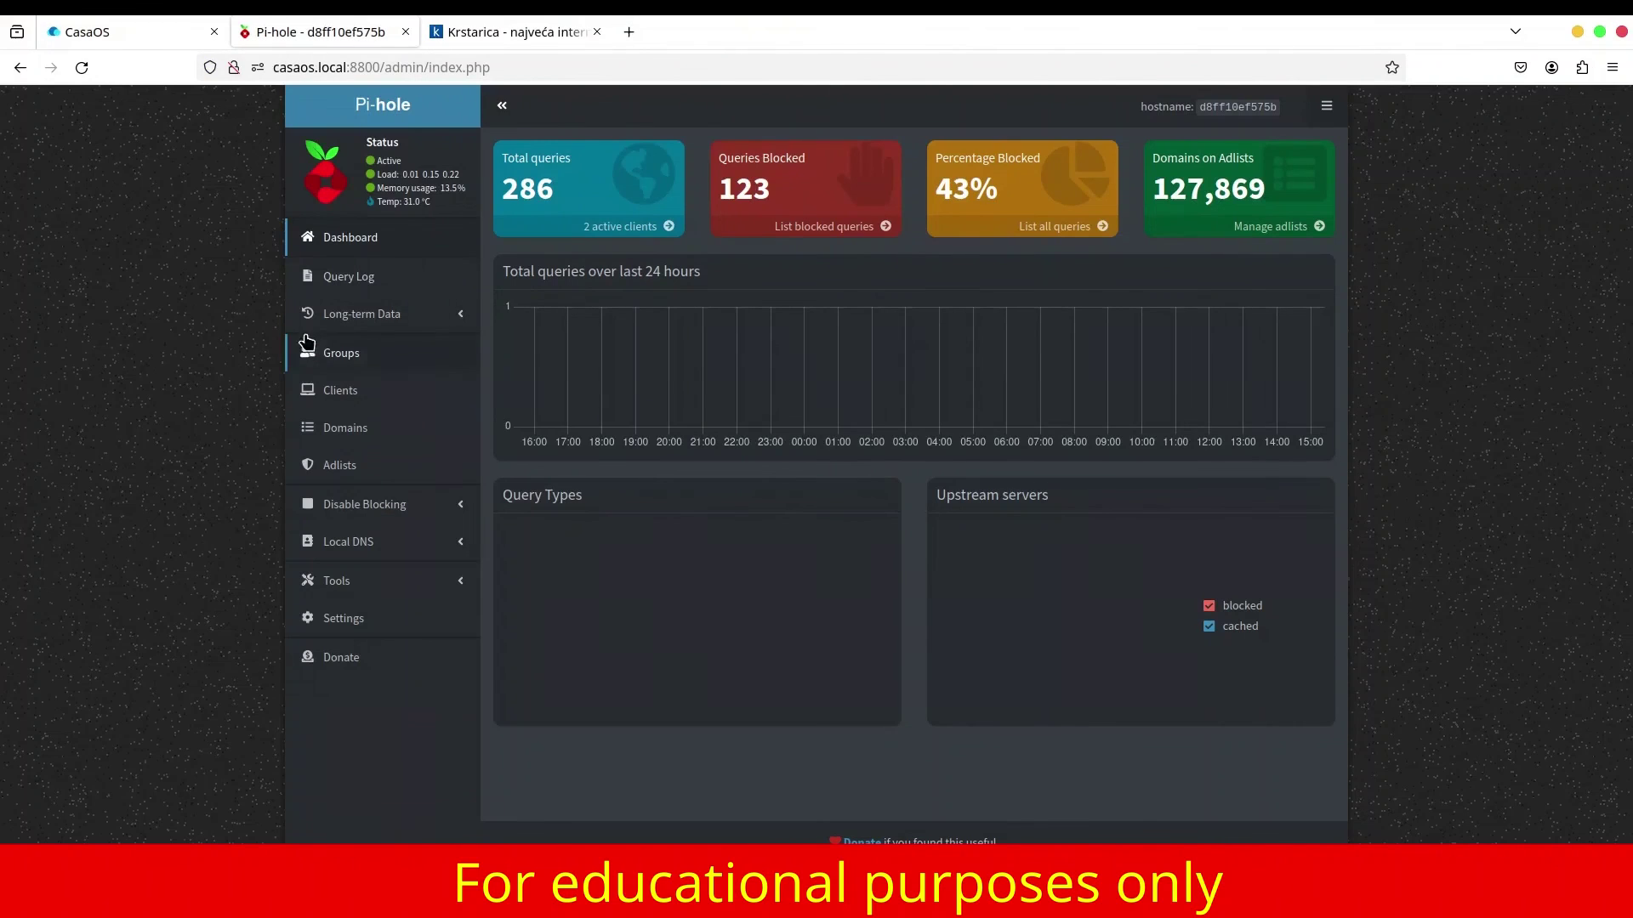